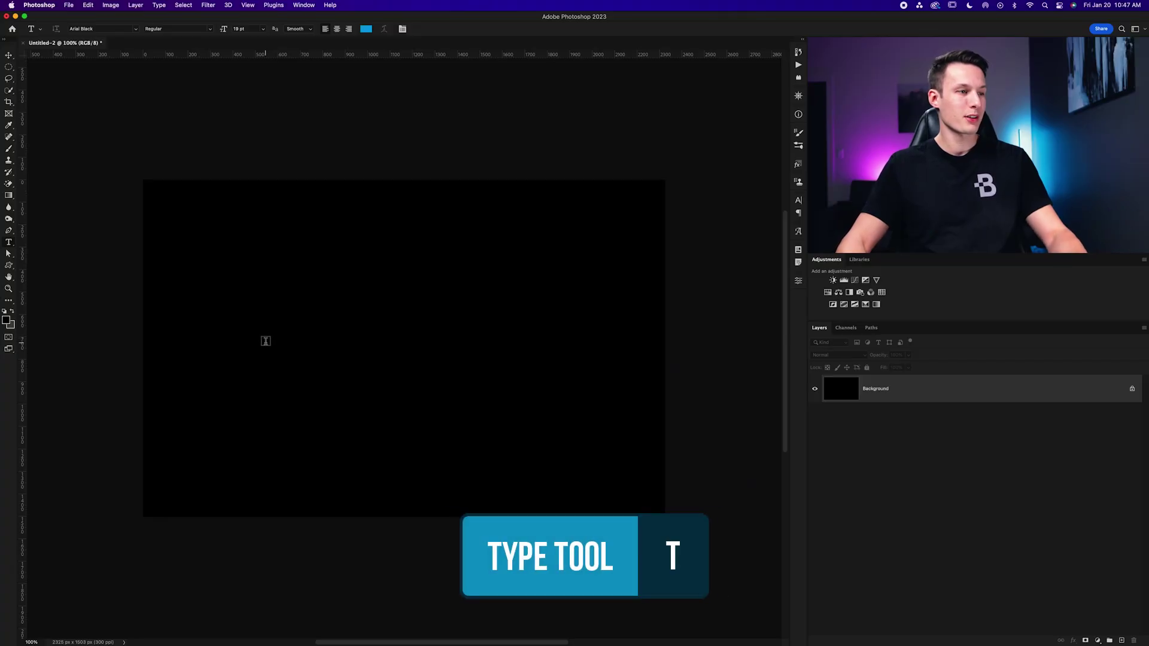
- Place the placeholder LOREM IPSUM text on the black canvas and commit it
{"action": "left_click", "coordinate": [267, 338]}
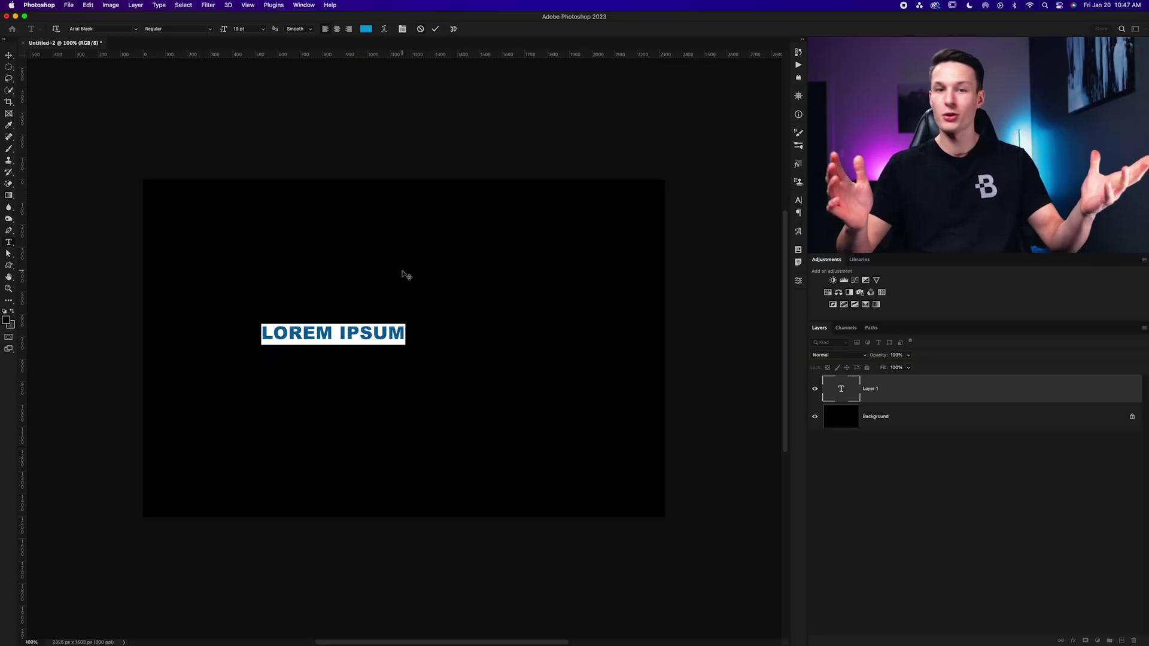
{"action": "left_click", "coordinate": [436, 28]}
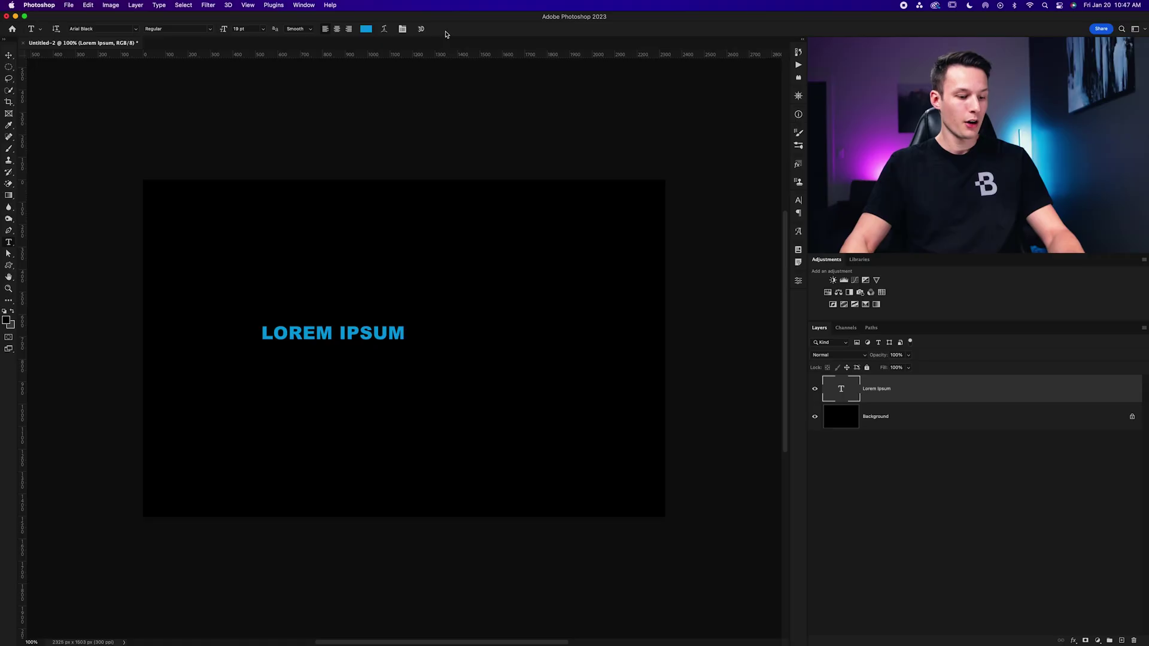
{"action": "key", "text": "v"}
- Scale the text up to about 1349x194 px, widen it across the middle, and apply
{"action": "key", "text": "ctrl+t"}
{"action": "left_click_drag", "start_coordinate": [378, 332], "coordinate": [623, 418]}
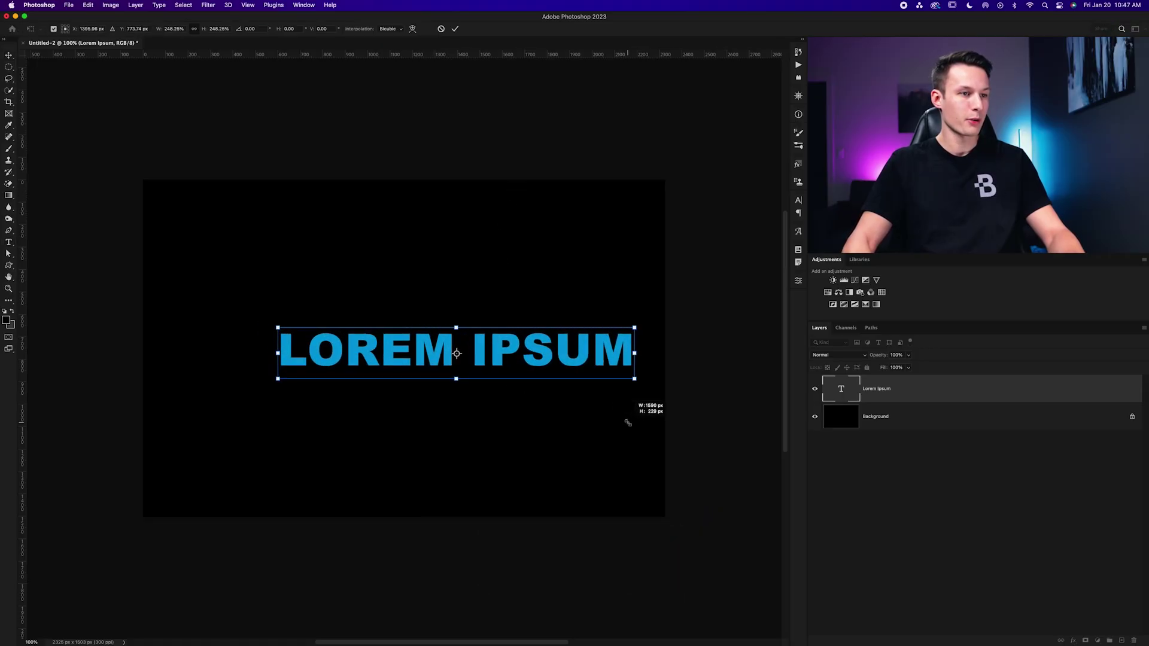
{"action": "left_click_drag", "start_coordinate": [521, 346], "coordinate": [473, 346]}
{"action": "key", "text": "Return"}
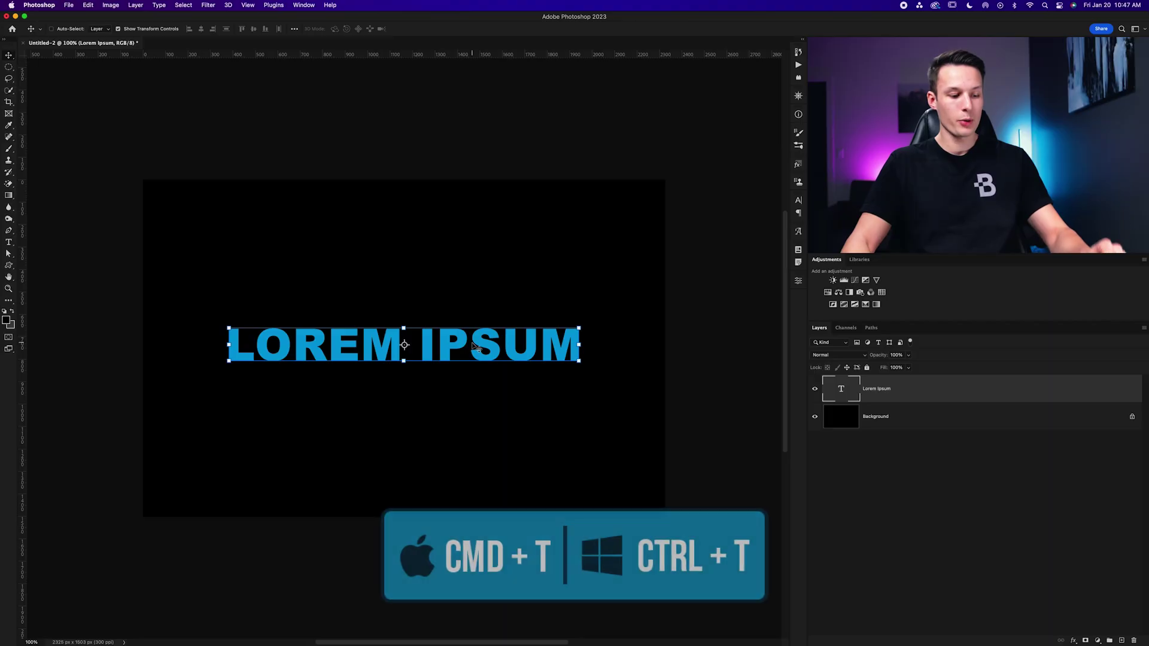
- Put the LOREM IPSUM text into Warp transform mode and bring up the warp presets to choose Flag
{"action": "key", "text": "ctrl"}
{"action": "key", "text": "super+t"}
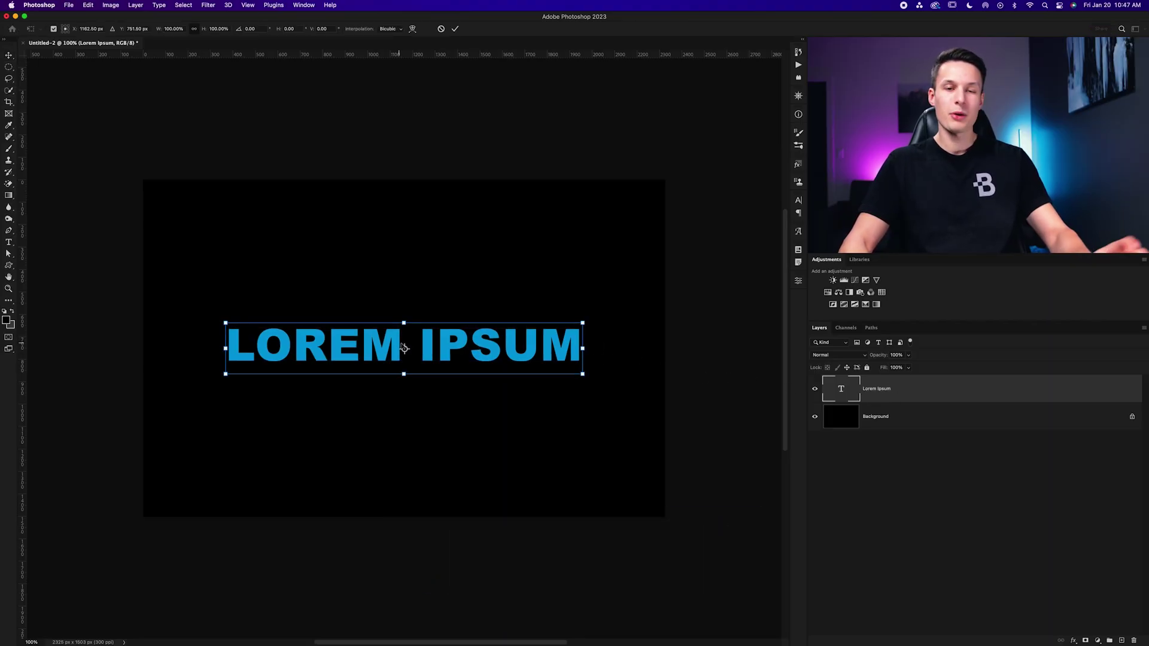
{"action": "right_click", "coordinate": [470, 349]}
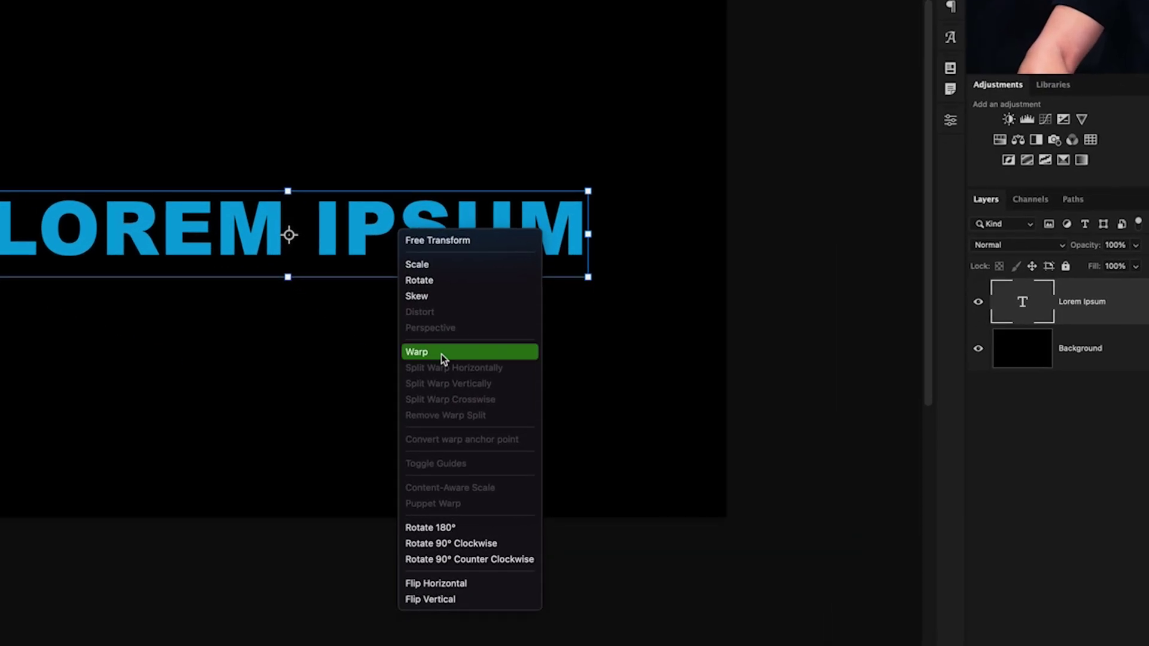
{"action": "left_click", "coordinate": [441, 353]}
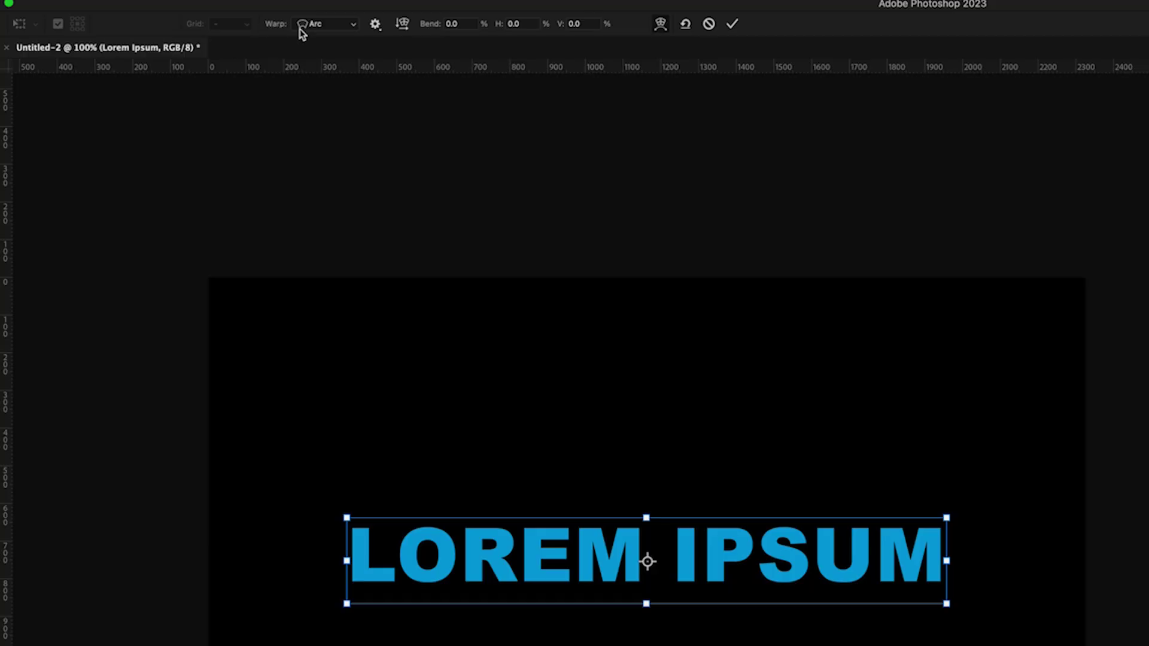
{"action": "left_click", "coordinate": [329, 27]}
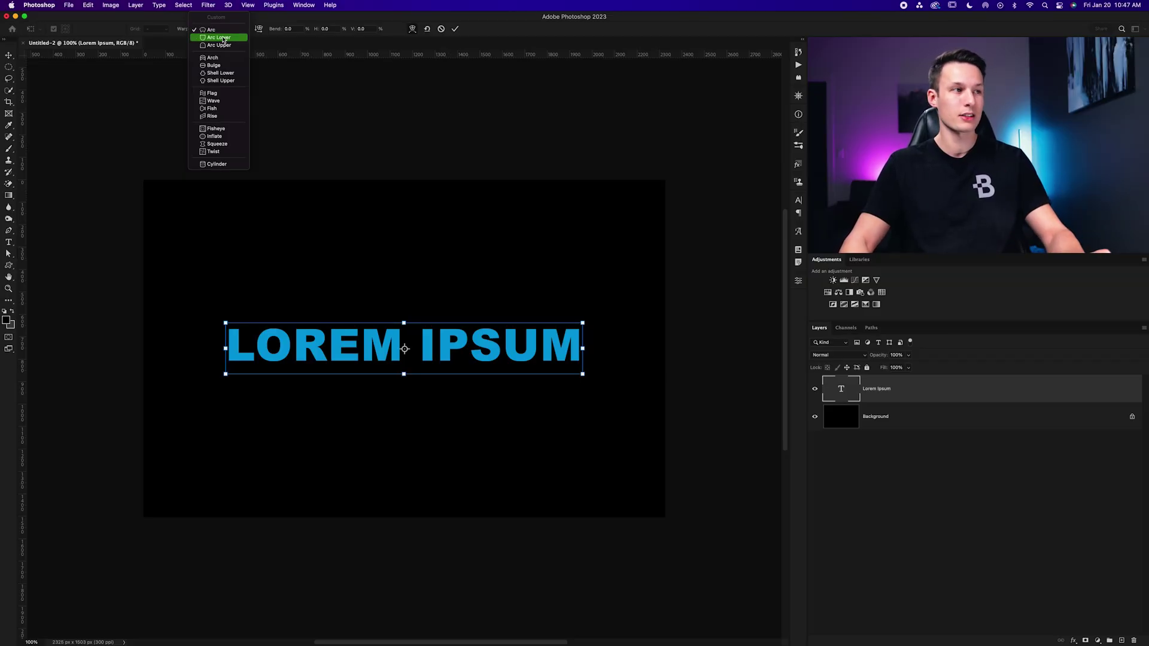
{"action": "left_click", "coordinate": [215, 94]}
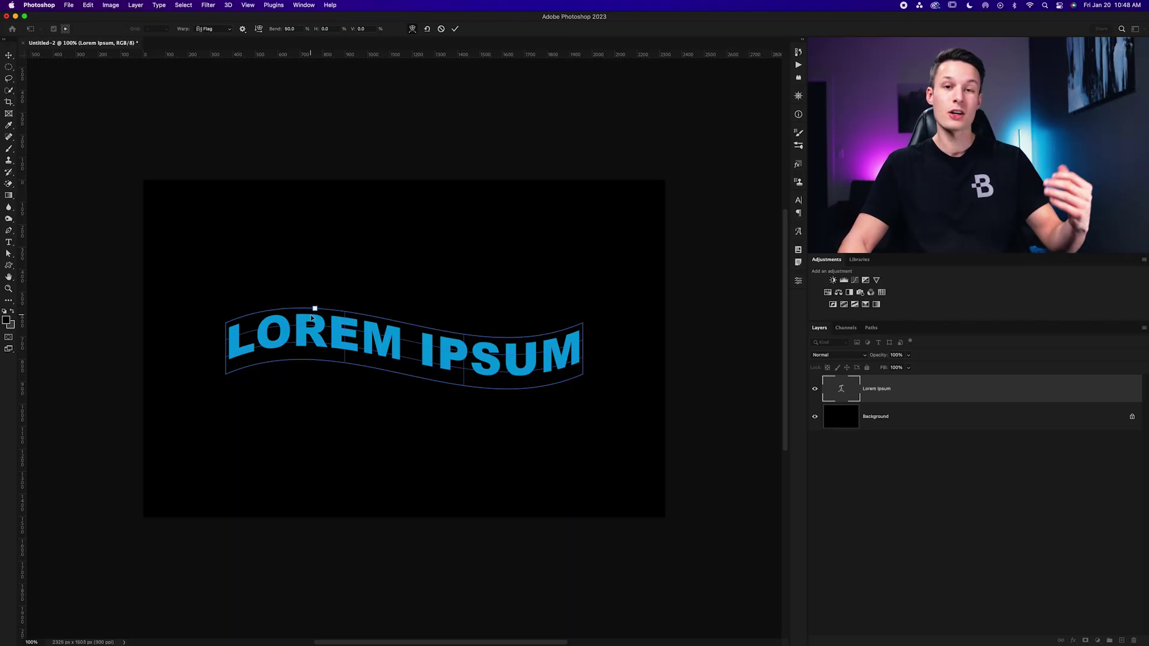
{"action": "scroll", "coordinate": [312, 313], "scroll_direction": "right", "scroll_amount": 1}
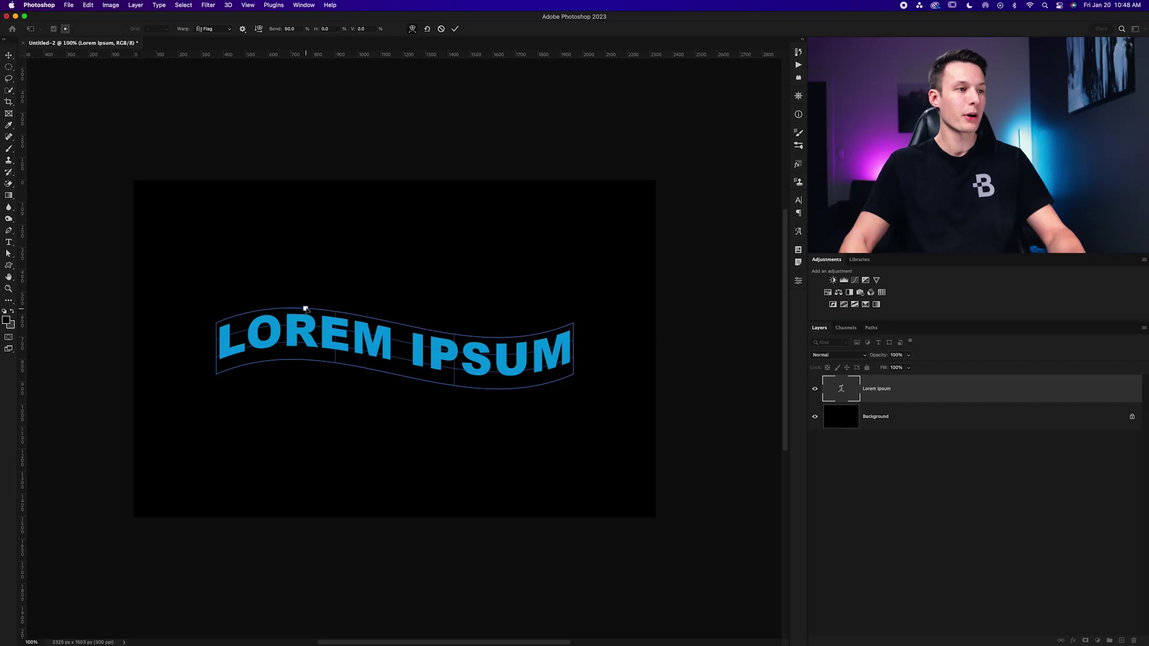
{"action": "left_click_drag", "start_coordinate": [305, 310], "coordinate": [309, 269]}
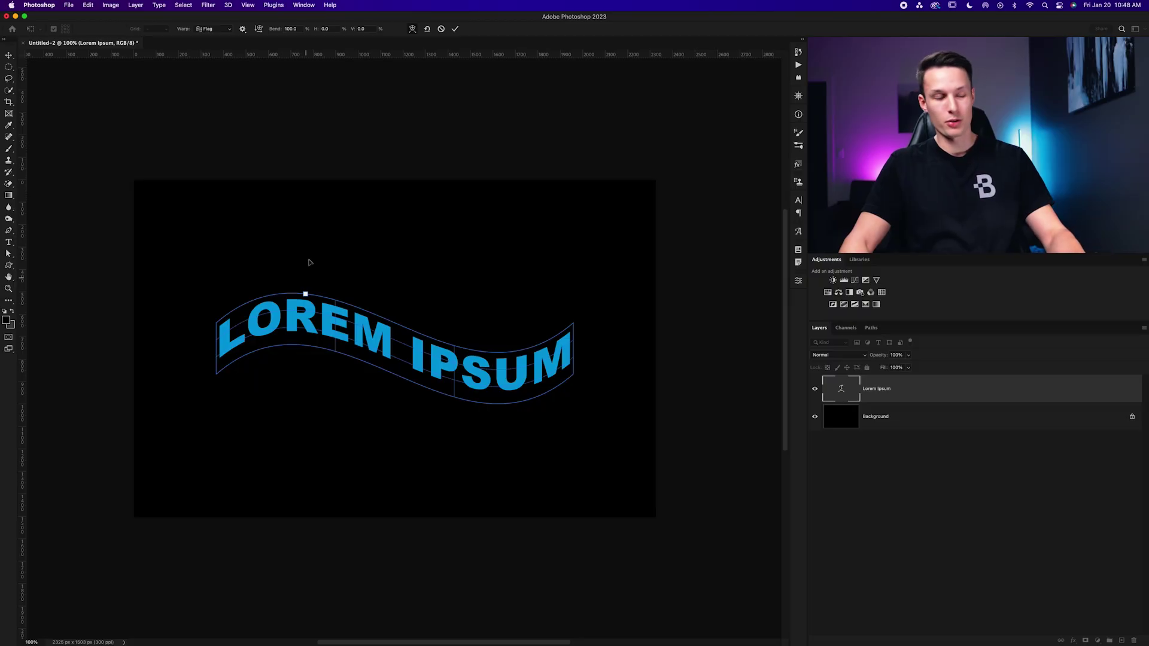
{"action": "key", "text": "super+z"}
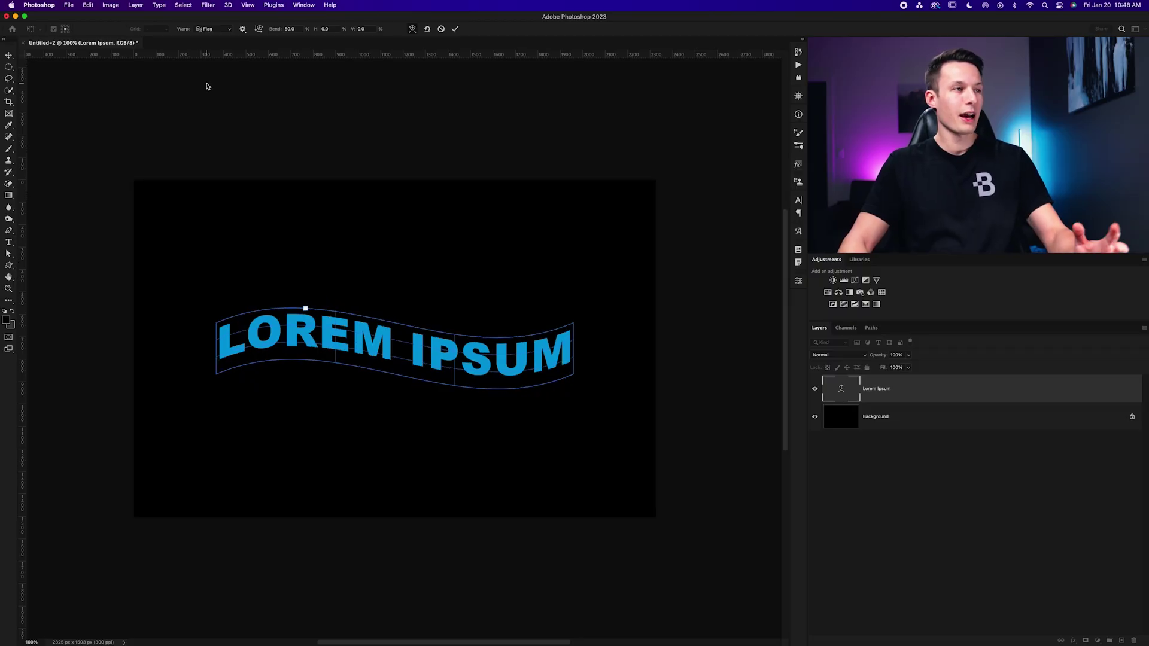
{"action": "left_click", "coordinate": [208, 33]}
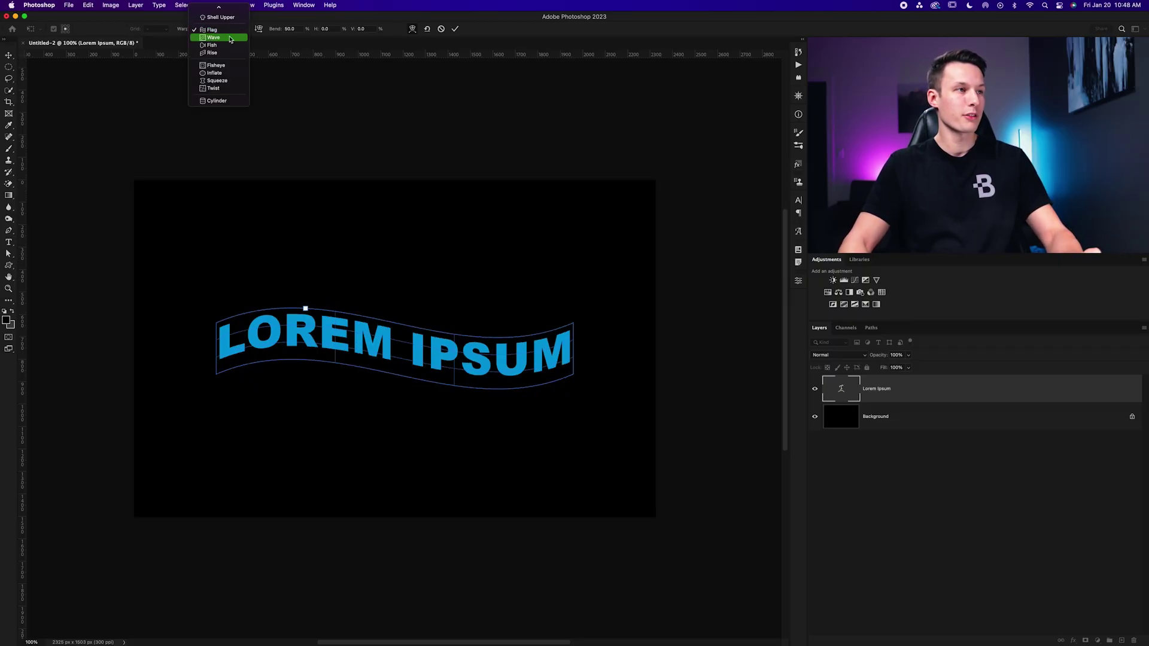
{"action": "left_click", "coordinate": [214, 37]}
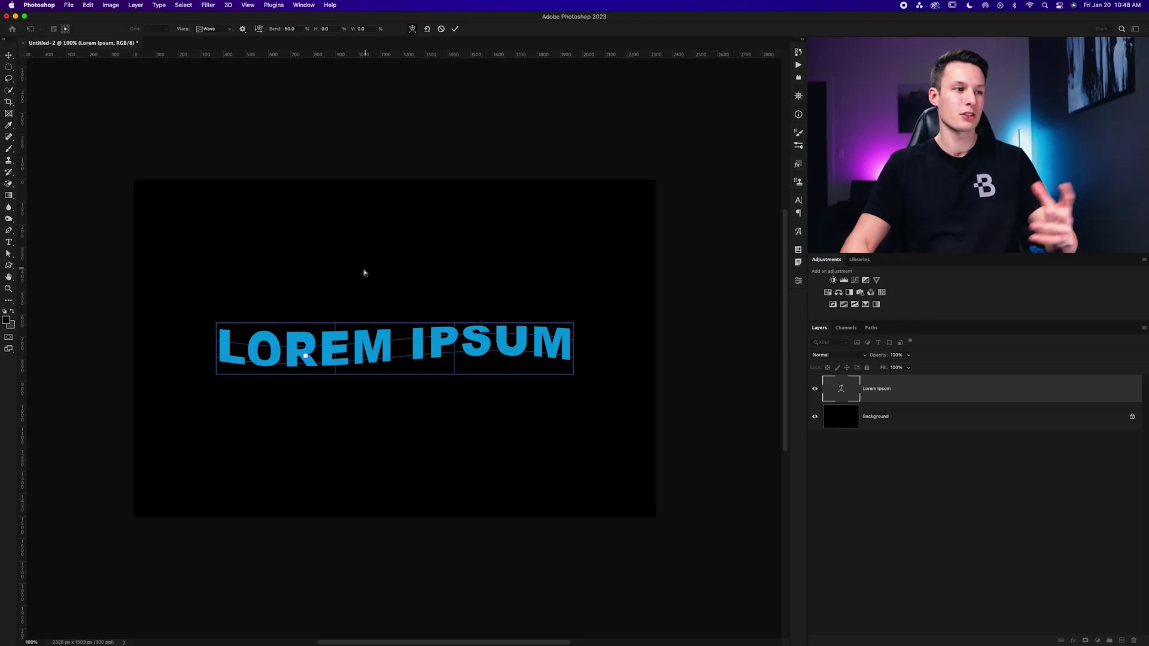
{"action": "mouse_move", "coordinate": [306, 360]}
{"action": "left_mouse_down"}
{"action": "mouse_move", "coordinate": [307, 327]}
{"action": "mouse_move", "coordinate": [305, 357]}
{"action": "left_mouse_up"}
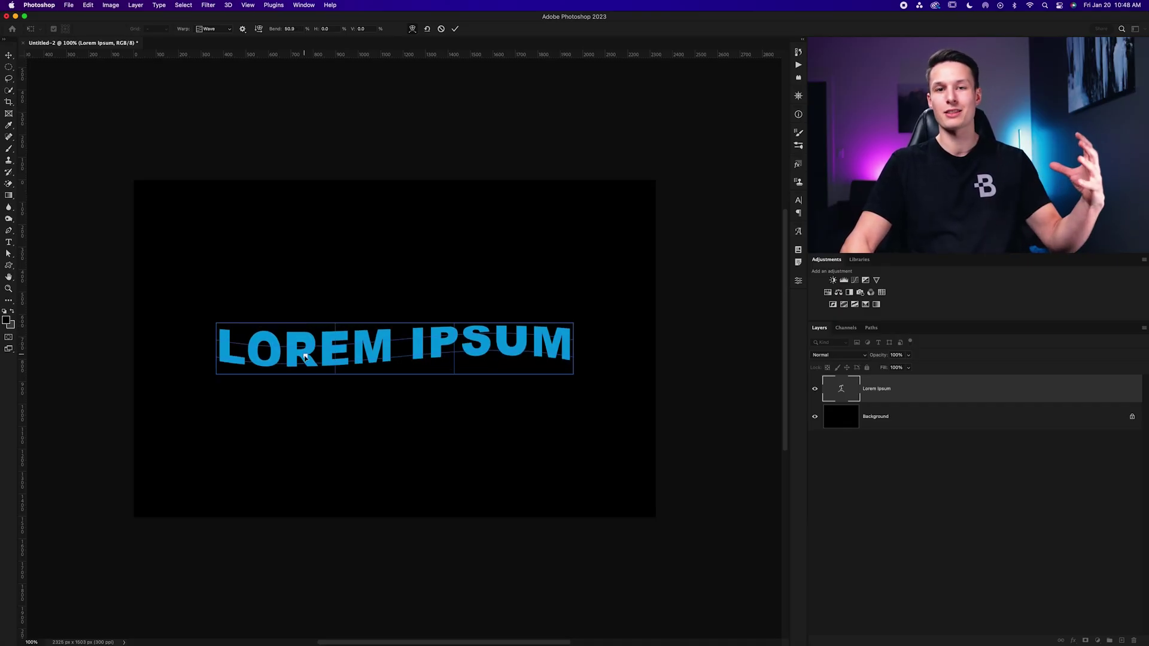
{"action": "left_click_drag", "start_coordinate": [305, 357], "coordinate": [306, 353]}
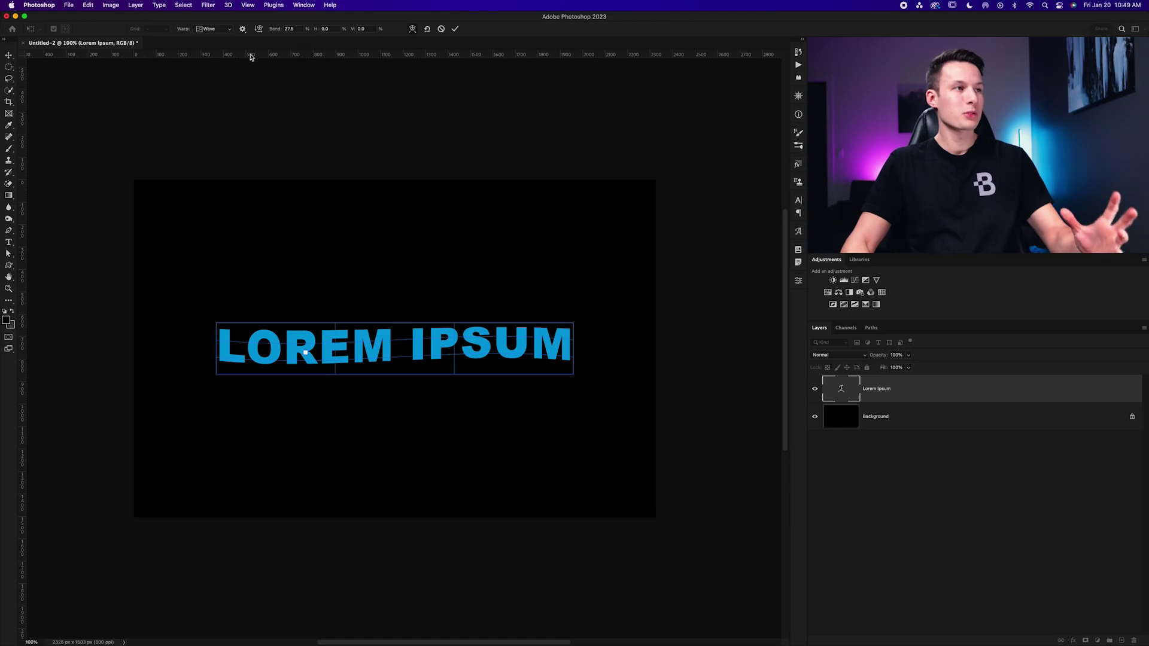
{"action": "left_click", "coordinate": [218, 28]}
{"action": "left_click", "coordinate": [211, 23]}
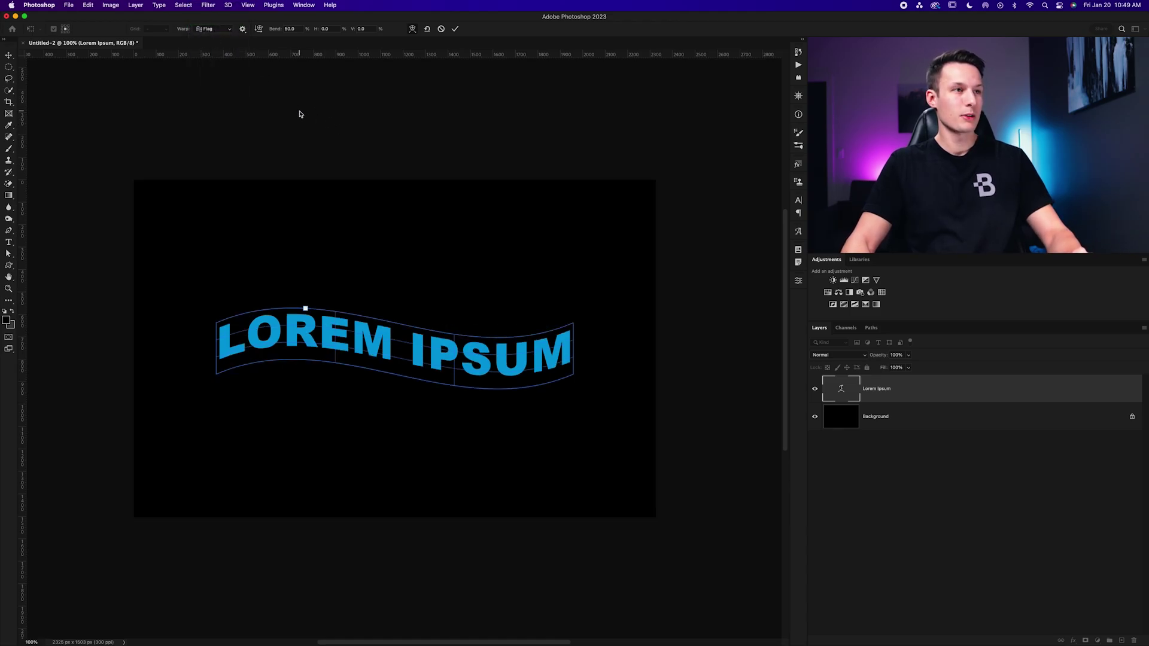
- Commit the warp, then delete the warped LOREM IPSUM text
{"action": "left_click", "coordinate": [456, 29]}
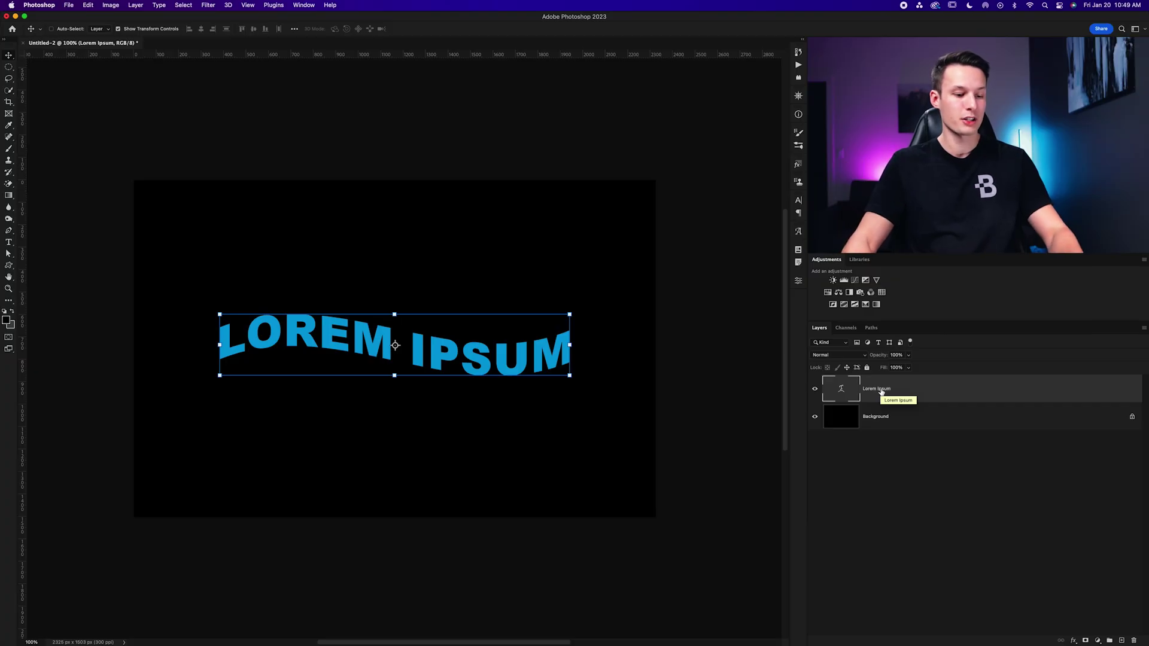
{"action": "key", "text": "t"}
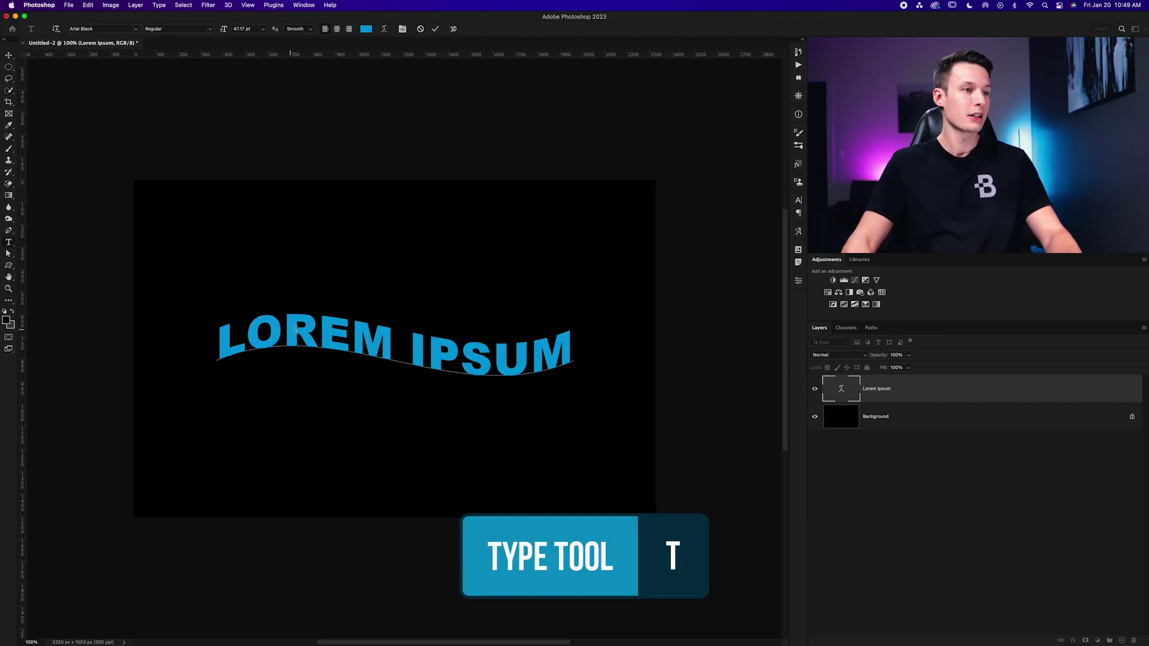
{"action": "left_click", "coordinate": [295, 330]}
{"action": "key", "text": "BackSpace"}
{"action": "key", "text": "BackSpace"}
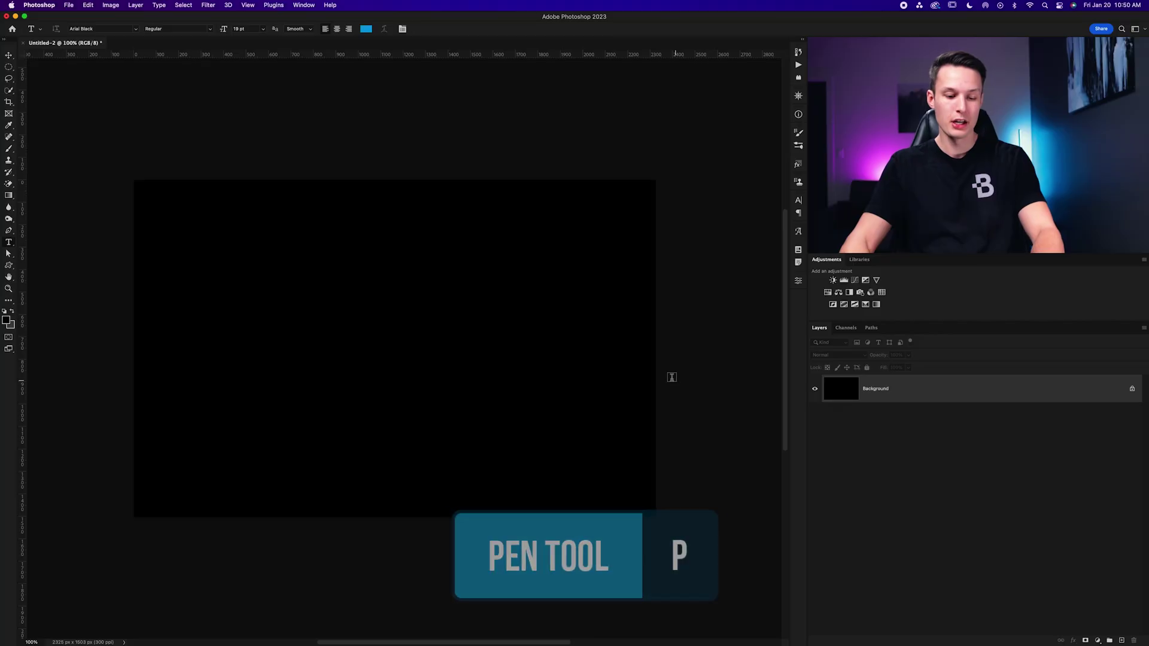
- Draw an S-shaped Pen path with curved anchors running left to right across the canvas
{"action": "key", "text": "p"}
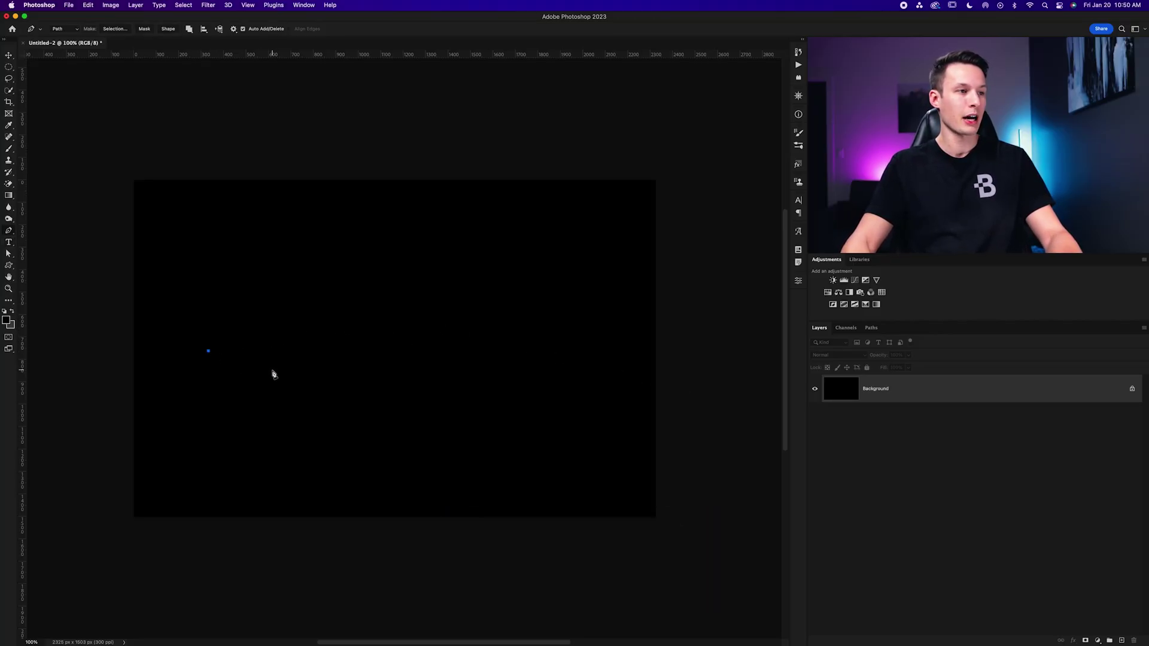
{"action": "left_click", "coordinate": [369, 311]}
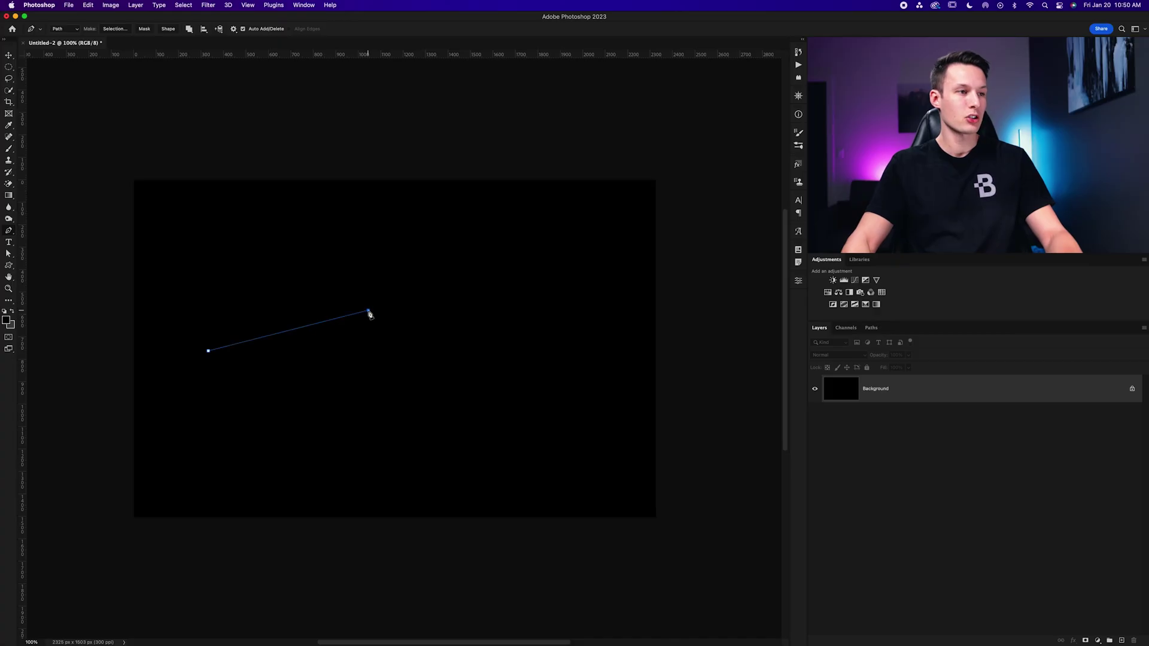
{"action": "left_click_drag", "start_coordinate": [370, 314], "coordinate": [458, 328]}
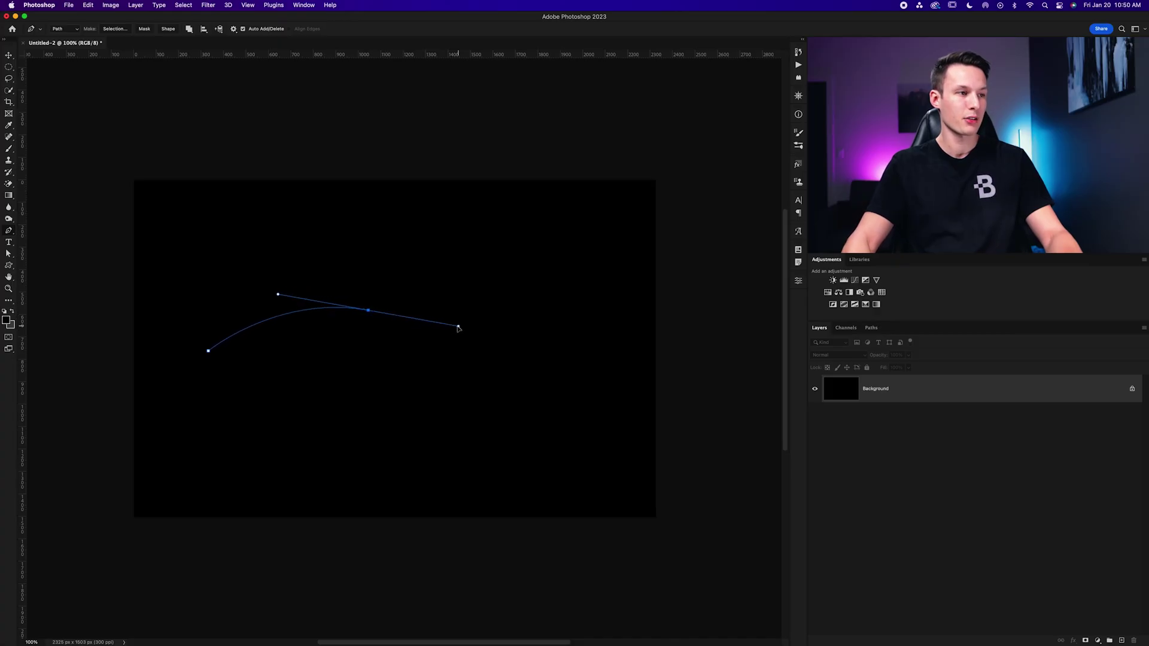
{"action": "scroll", "coordinate": [383, 330], "scroll_direction": "right", "scroll_amount": 1}
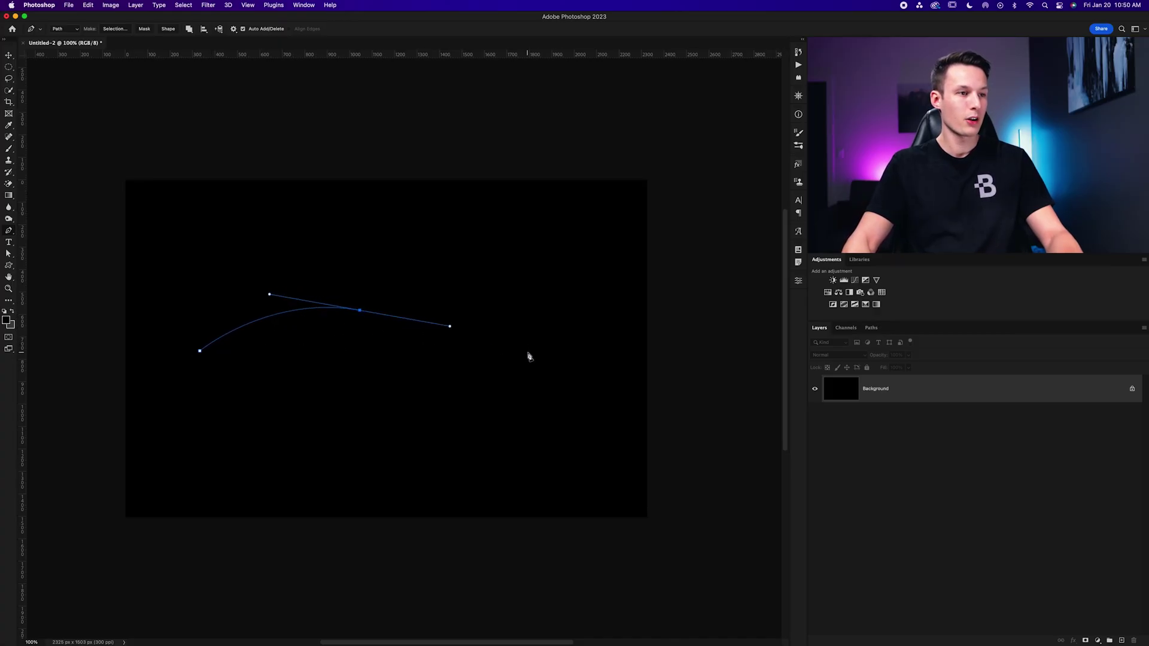
{"action": "left_click_drag", "start_coordinate": [537, 353], "coordinate": [629, 336]}
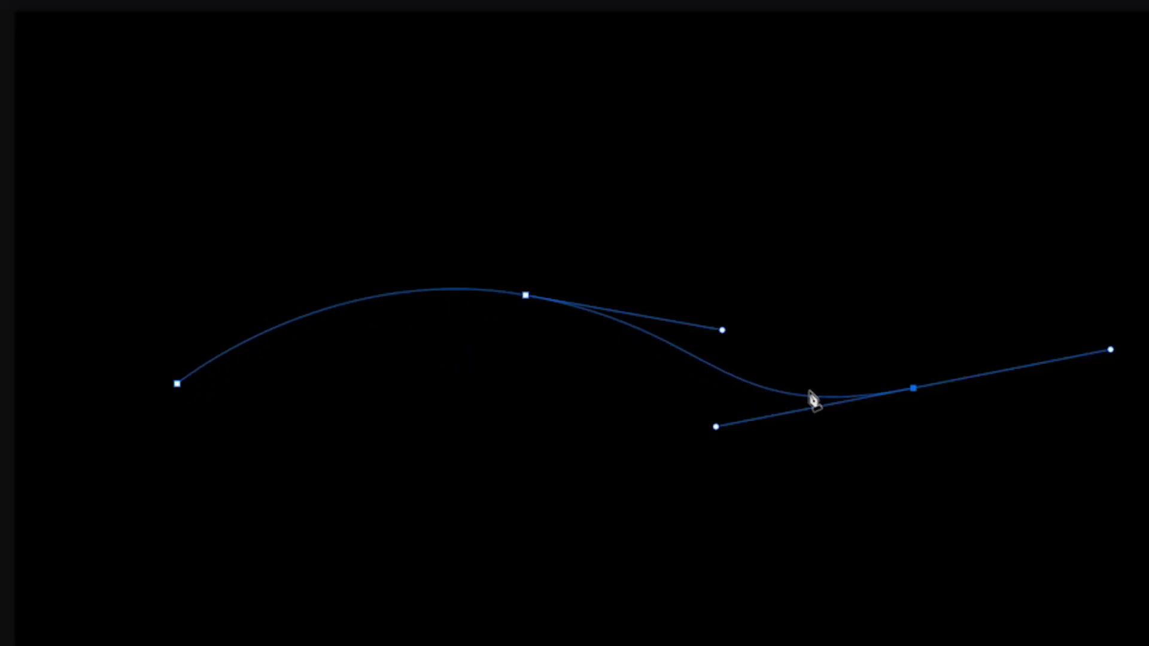
{"action": "key", "text": "t"}
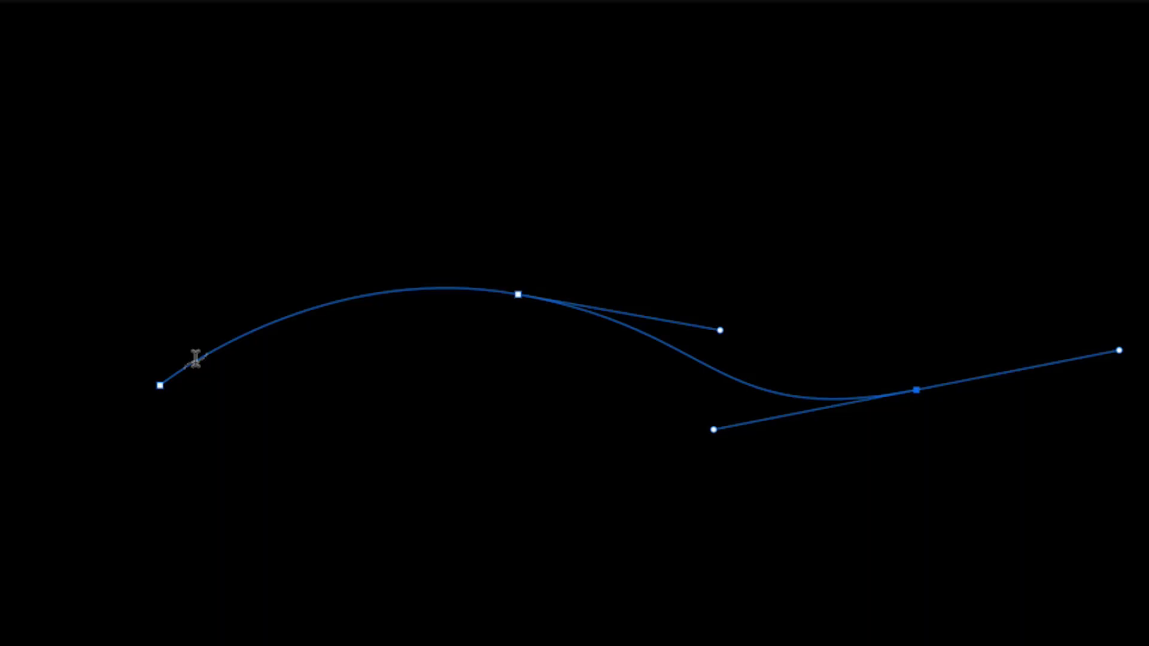
- Type EDIT MY TEXT LIKE THIS along the curved path and commit it
{"action": "left_click", "coordinate": [196, 358]}
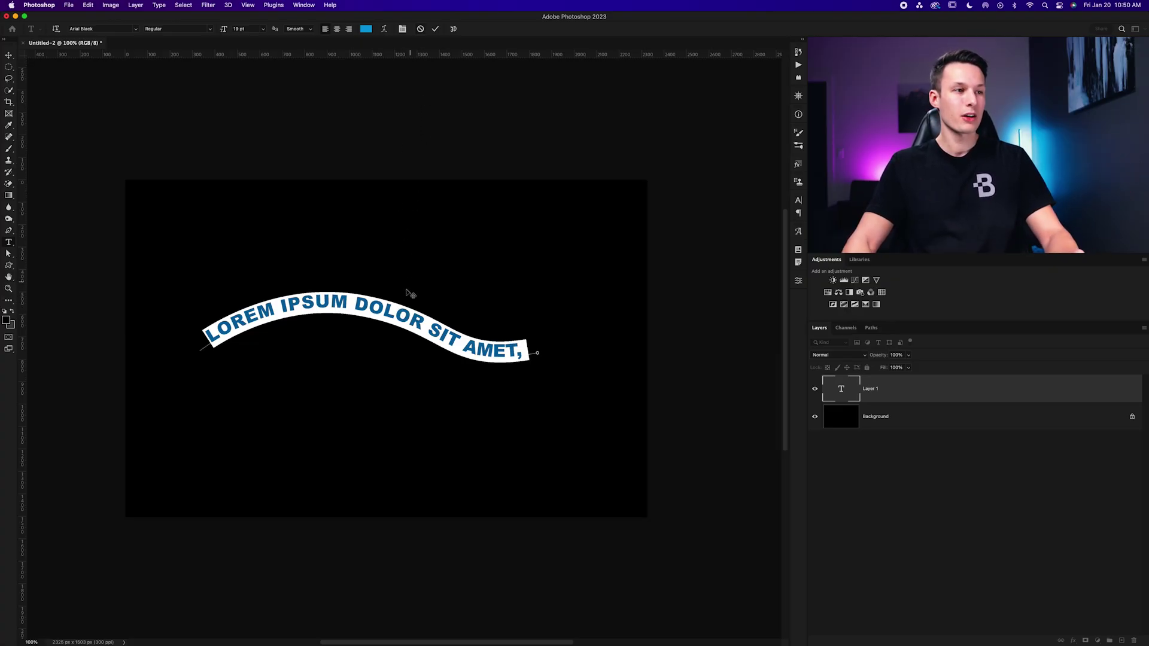
{"action": "type", "text": "E"}
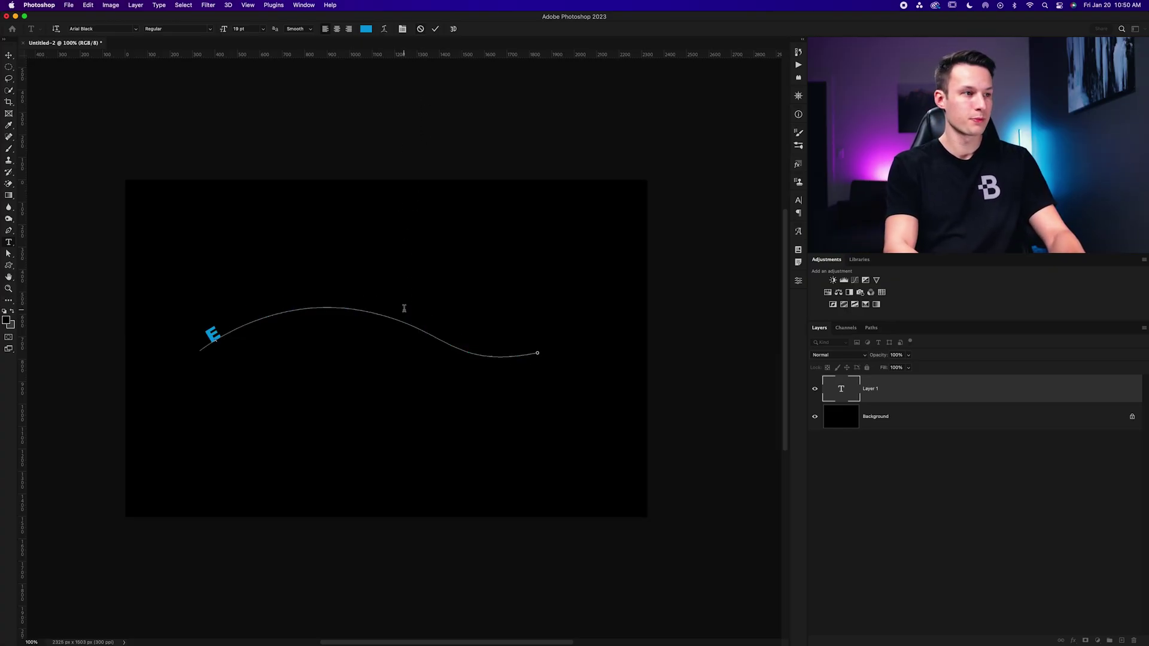
{"action": "type", "text": "DIT MY TEXT LIKE THIS"}
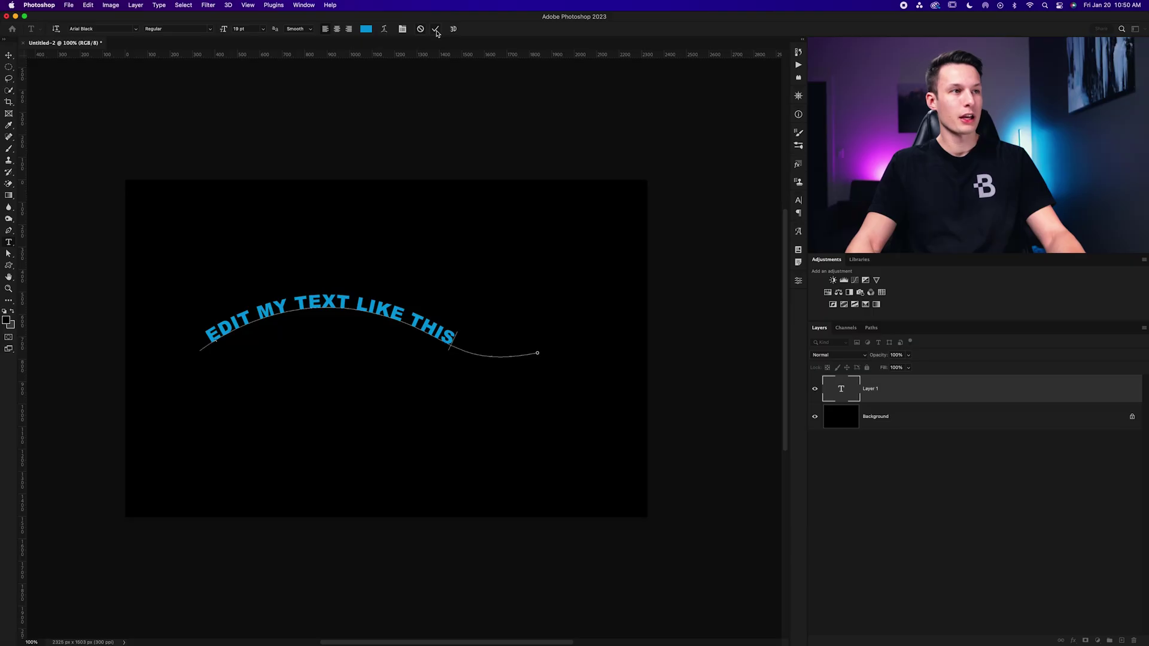
{"action": "left_click", "coordinate": [436, 29]}
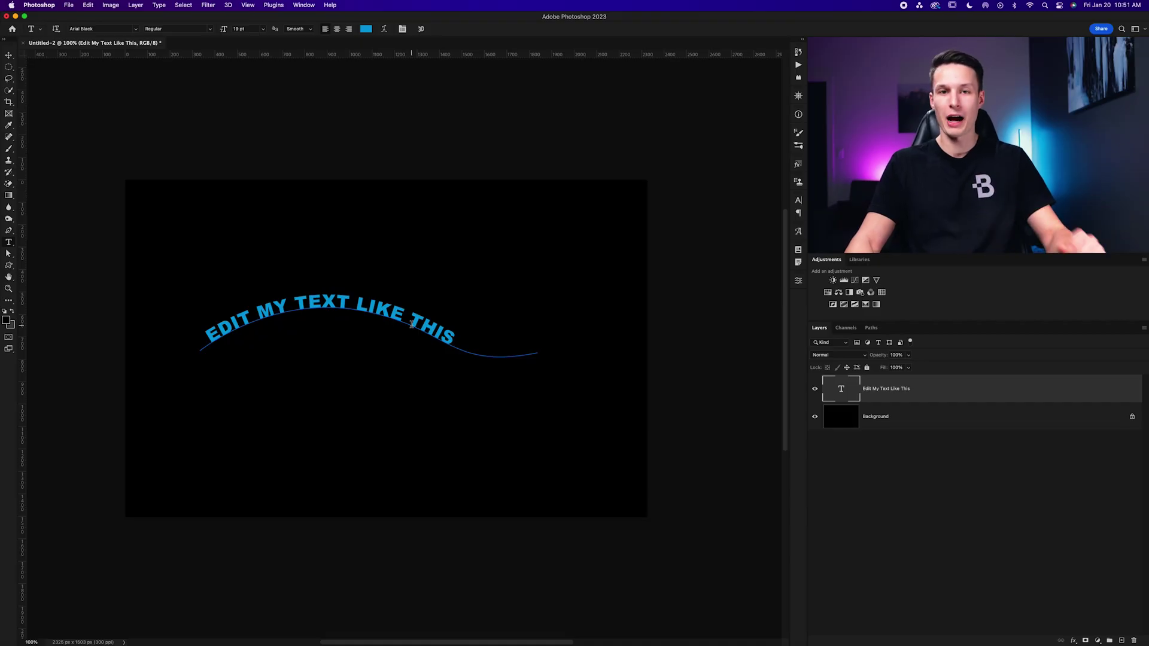
- Slide the text's start point further along the path with the Path Selection Tool
{"action": "scroll", "coordinate": [412, 324], "scroll_direction": "right", "scroll_amount": 2}
{"action": "scroll", "coordinate": [412, 323], "scroll_direction": "left", "scroll_amount": 2}
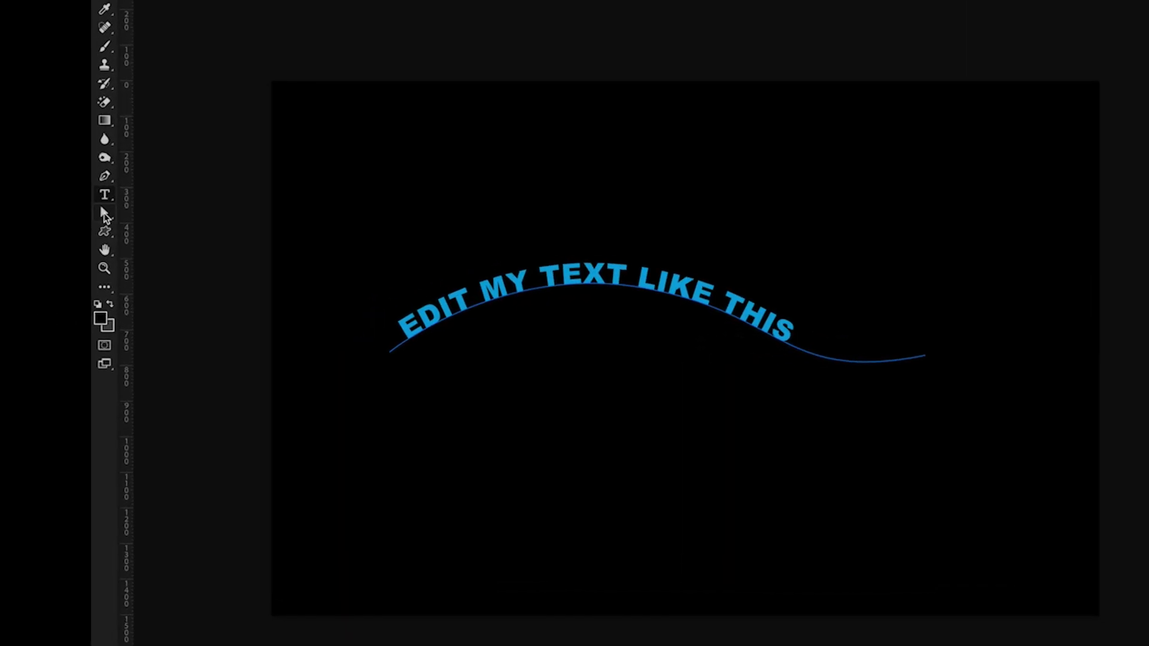
{"action": "left_click", "coordinate": [103, 213]}
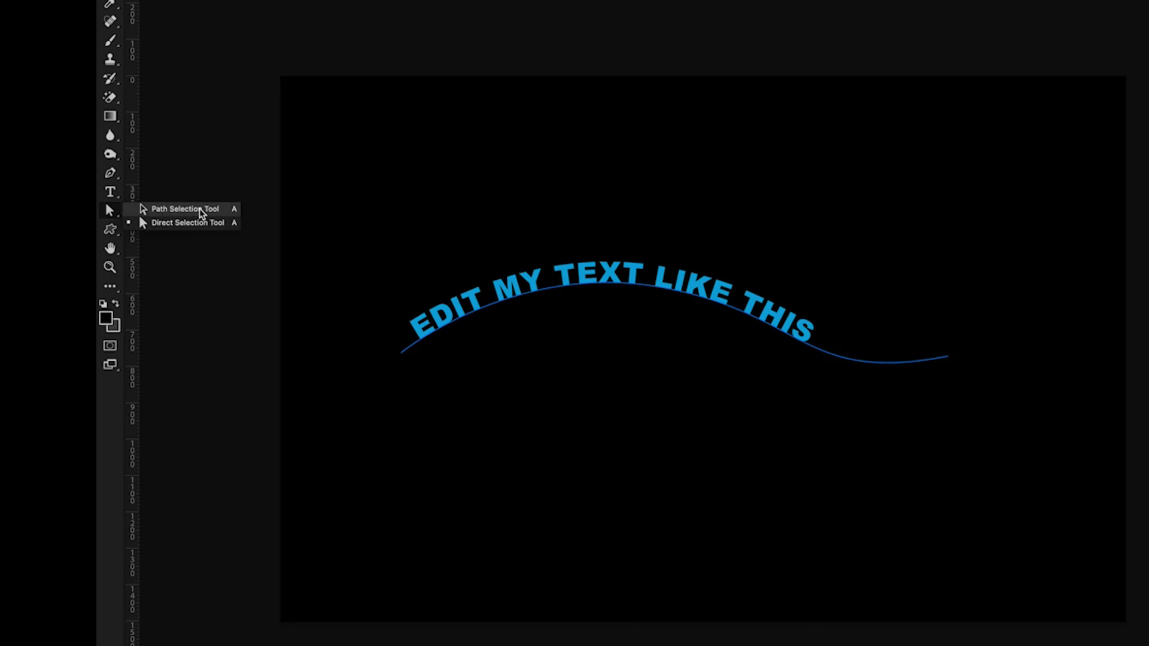
{"action": "left_click", "coordinate": [199, 210]}
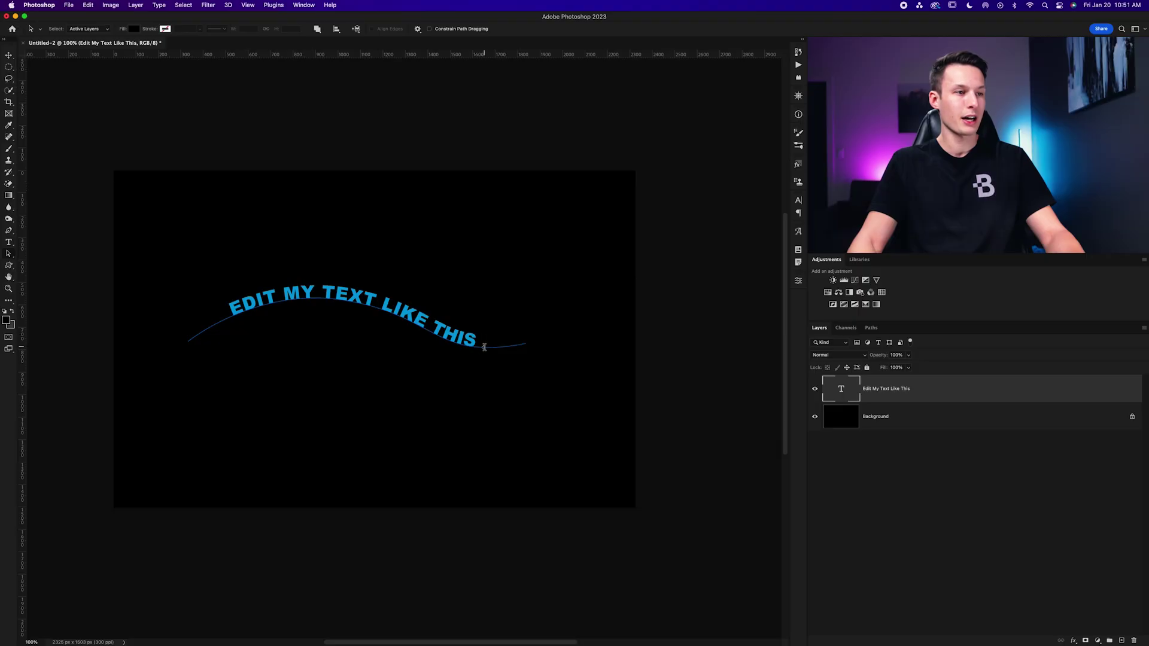
{"action": "mouse_move", "coordinate": [484, 348]}
{"action": "left_mouse_down"}
{"action": "mouse_move", "coordinate": [419, 314]}
{"action": "mouse_move", "coordinate": [416, 300]}
{"action": "mouse_move", "coordinate": [384, 295]}
{"action": "mouse_move", "coordinate": [488, 324]}
{"action": "left_mouse_up"}
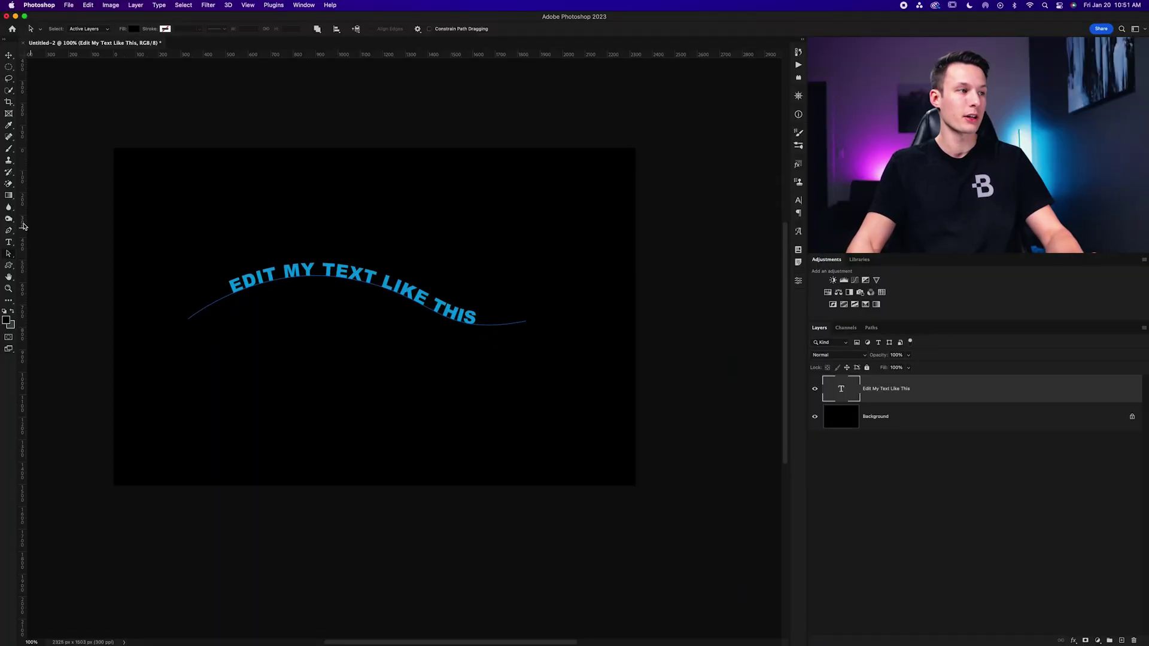
- Reshape the path with the Direct Selection Tool: level the middle handle, raise the end, deepen the wave
{"action": "left_click", "coordinate": [9, 254]}
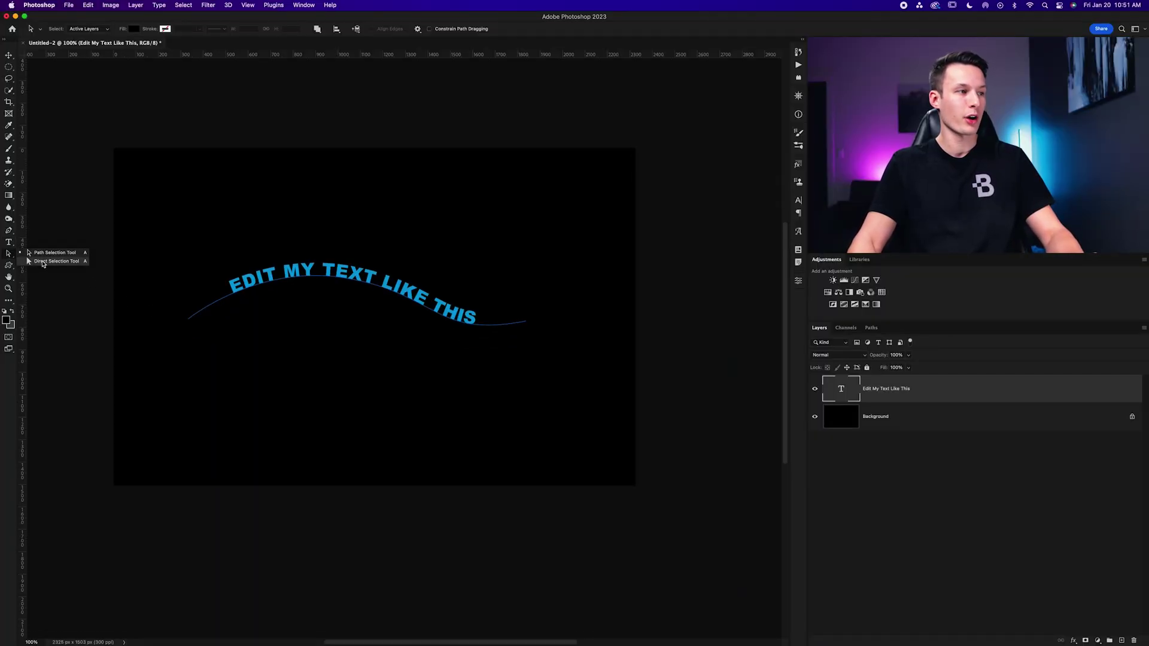
{"action": "left_click", "coordinate": [56, 262]}
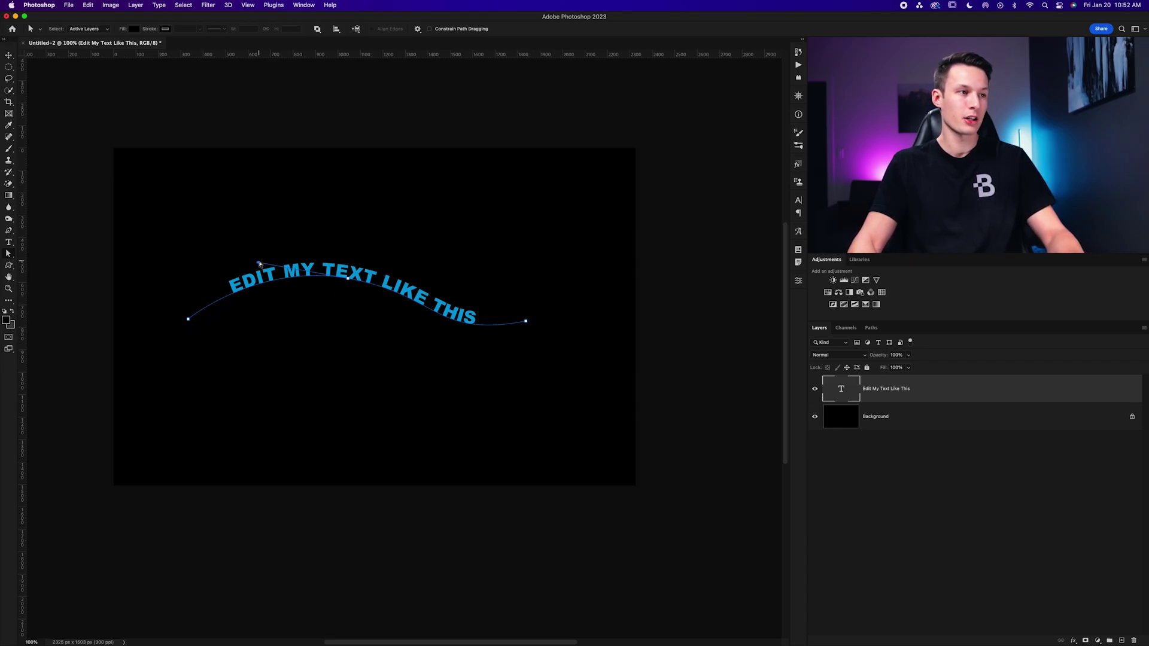
{"action": "left_click_drag", "start_coordinate": [258, 264], "coordinate": [264, 283]}
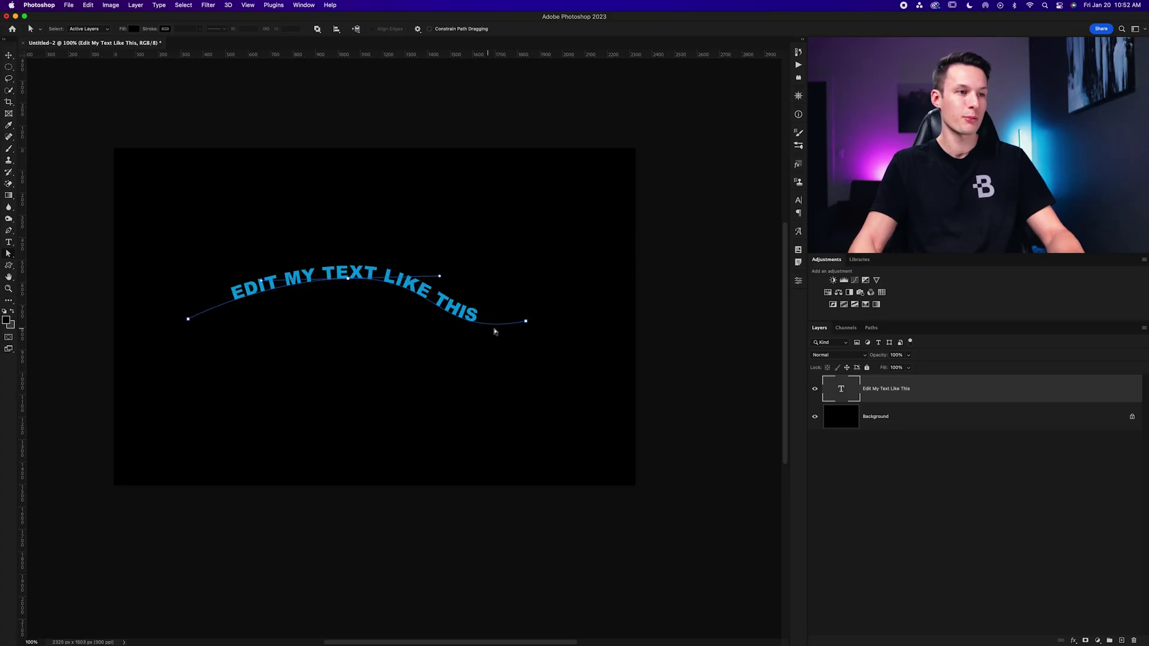
{"action": "left_click_drag", "start_coordinate": [526, 323], "coordinate": [561, 314]}
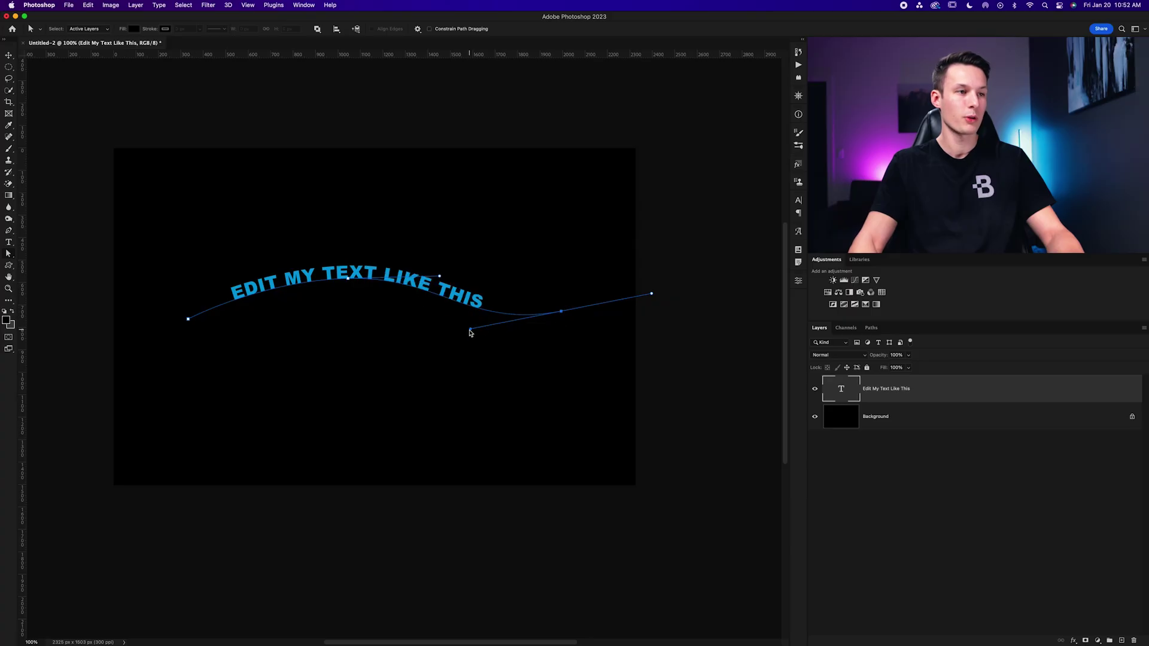
{"action": "left_click_drag", "start_coordinate": [470, 333], "coordinate": [411, 355]}
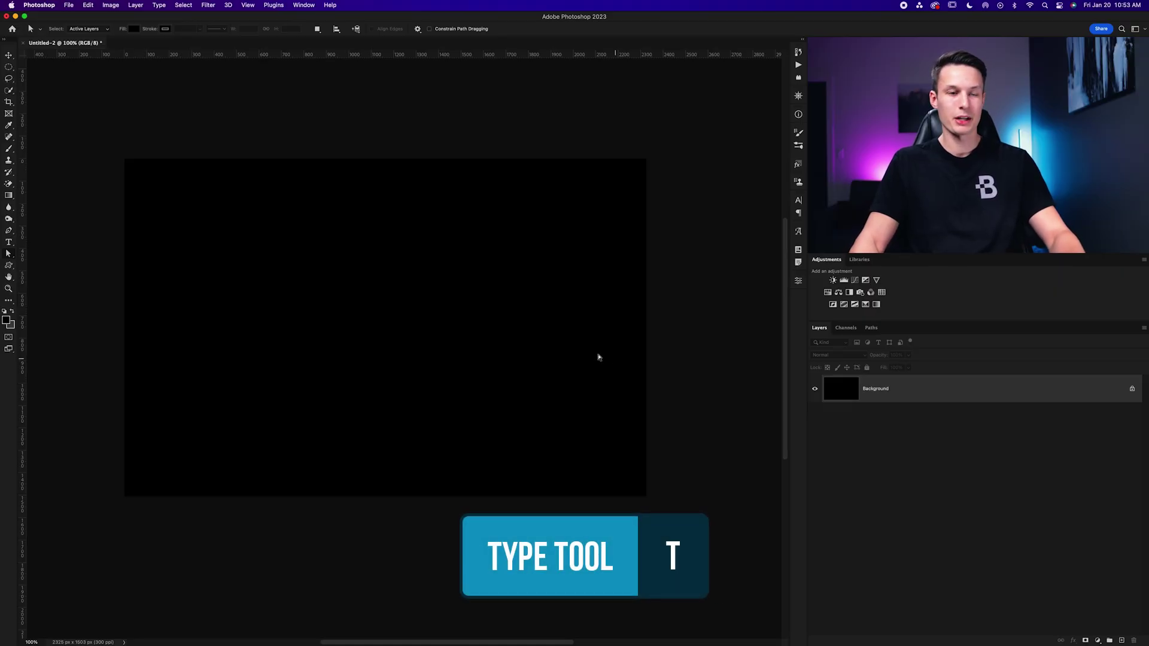
- Place new LOREM IPSUM placeholder text across the canvas middle and bring up its layer options
{"action": "key", "text": "t"}
{"action": "left_click", "coordinate": [303, 315]}
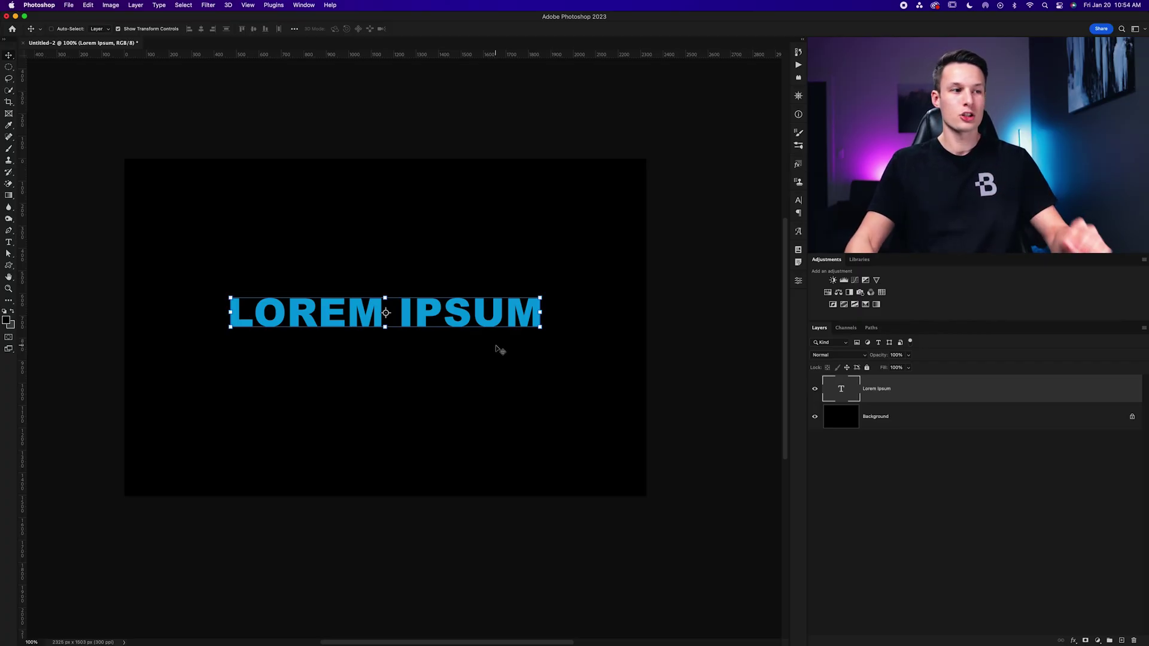
{"action": "right_click", "coordinate": [964, 391]}
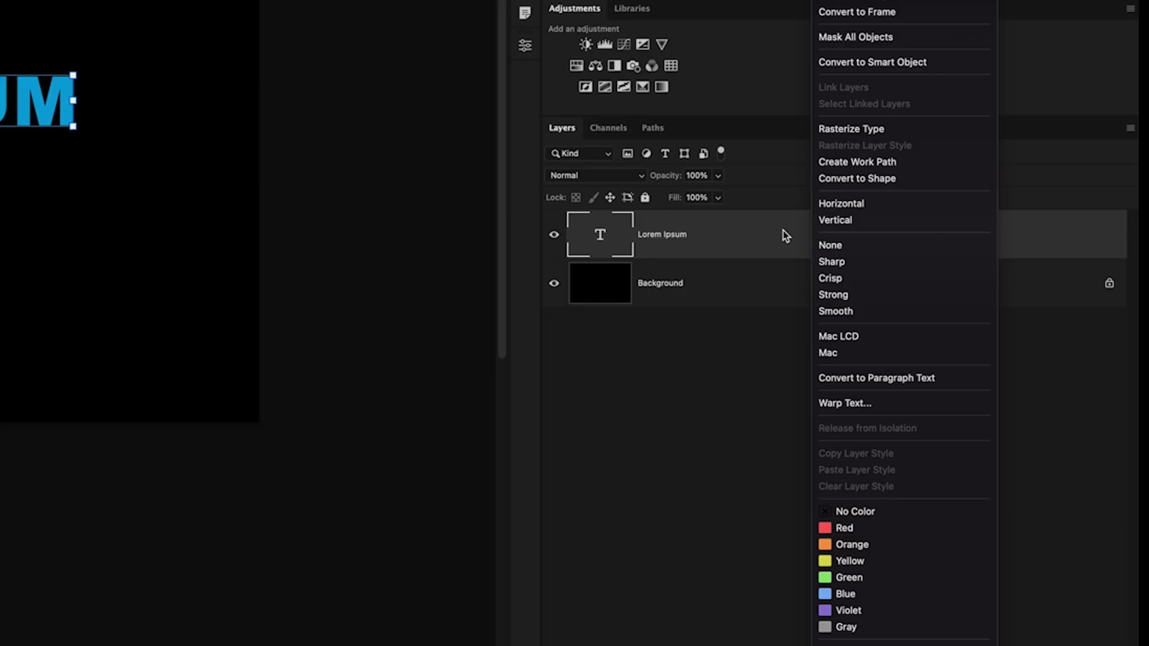
- Convert the Lorem Ipsum layer to a smart object and open Filter > Distort > Wave
{"action": "left_click", "coordinate": [834, 67]}
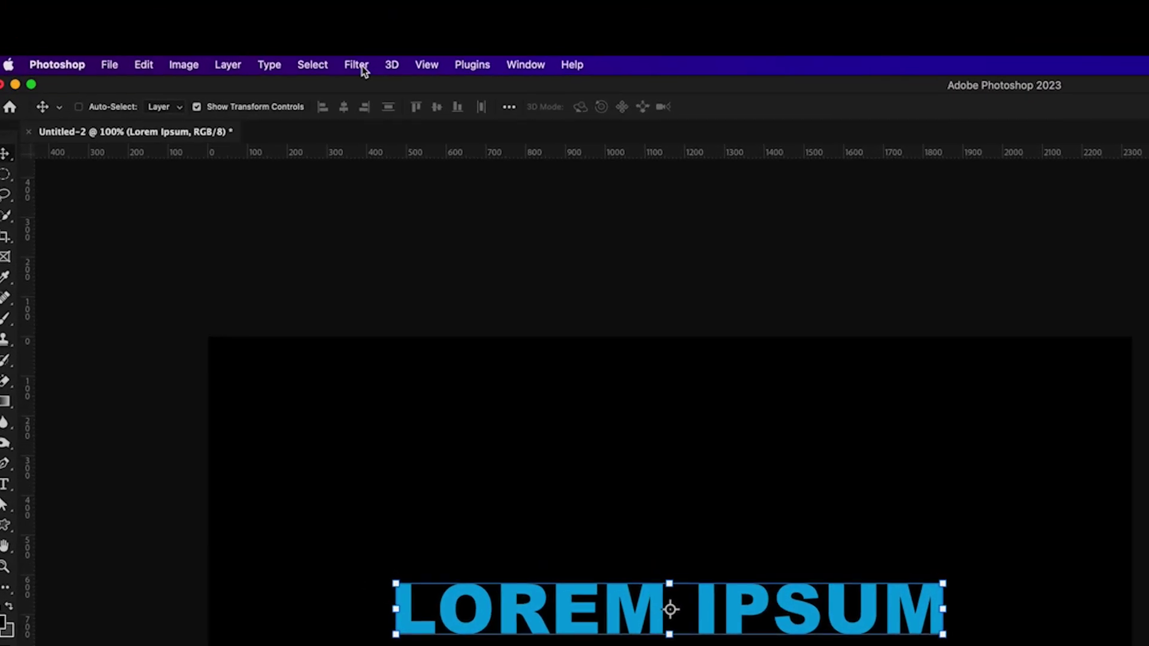
{"action": "left_click", "coordinate": [207, 5]}
{"action": "mouse_move", "coordinate": [242, 137]}
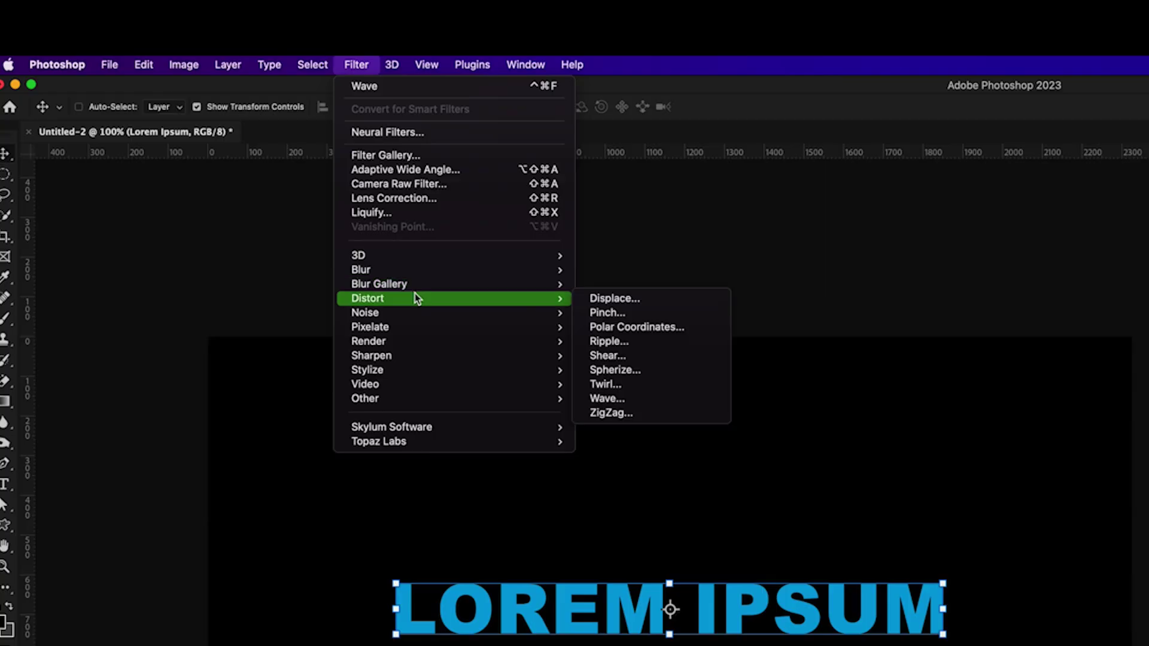
{"action": "left_click", "coordinate": [623, 399]}
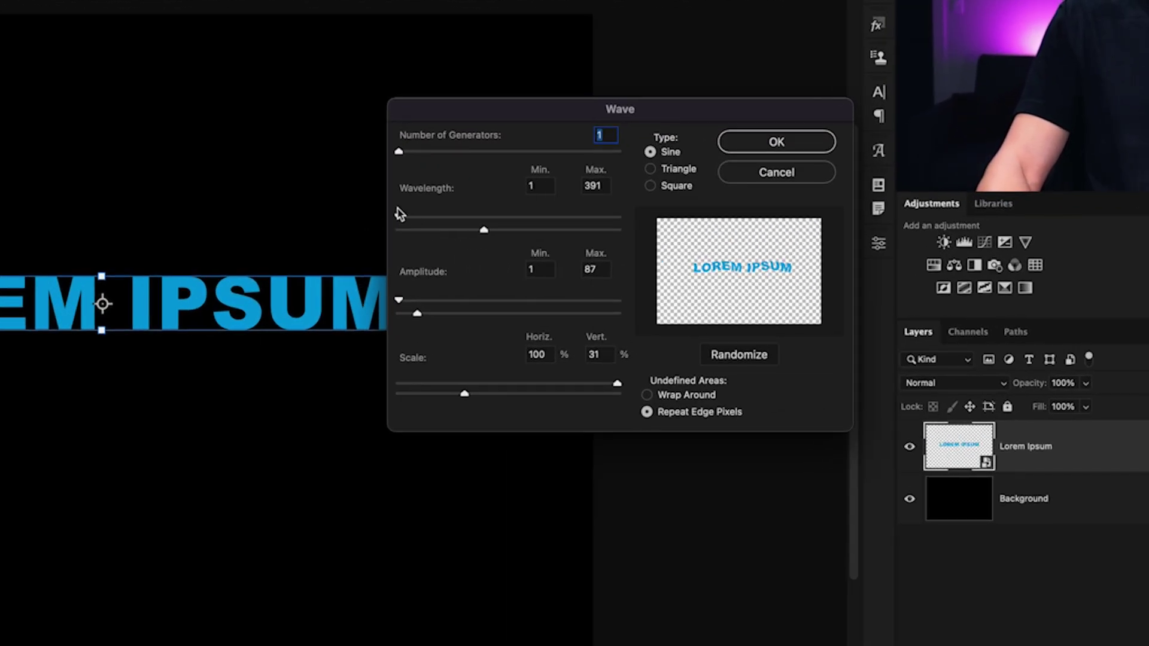
- Adjust the Wave filter's Wavelength Max slider until it reads 514
{"action": "left_click_drag", "start_coordinate": [485, 232], "coordinate": [413, 232]}
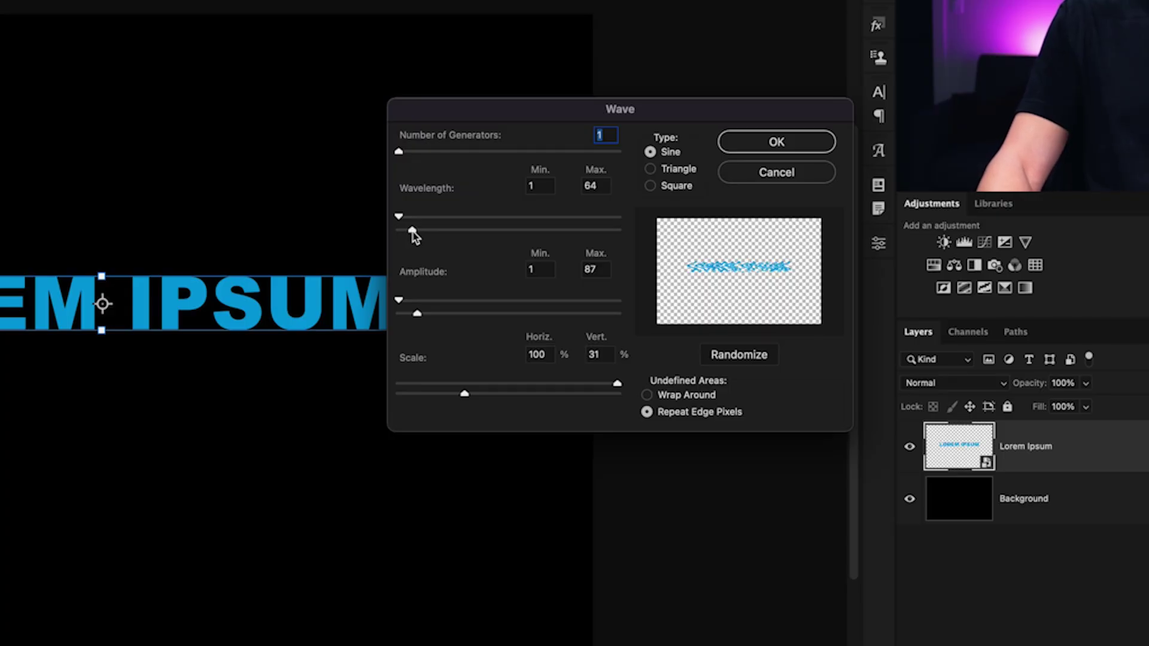
{"action": "left_click_drag", "start_coordinate": [413, 232], "coordinate": [496, 233]}
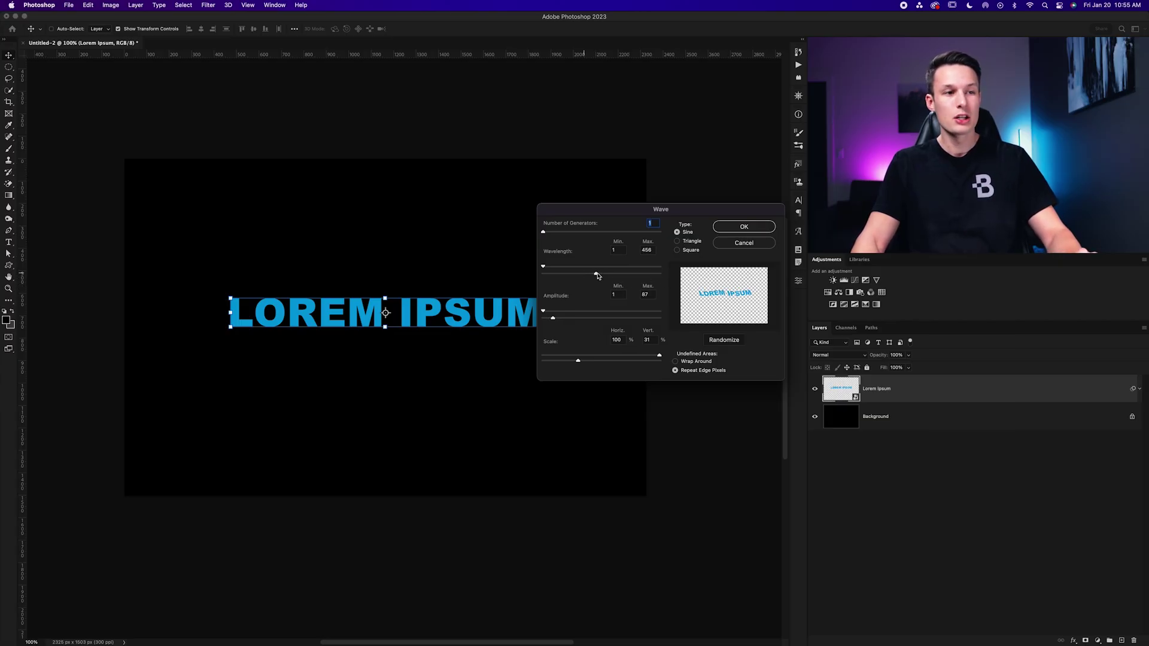
{"action": "left_click_drag", "start_coordinate": [596, 275], "coordinate": [592, 275]}
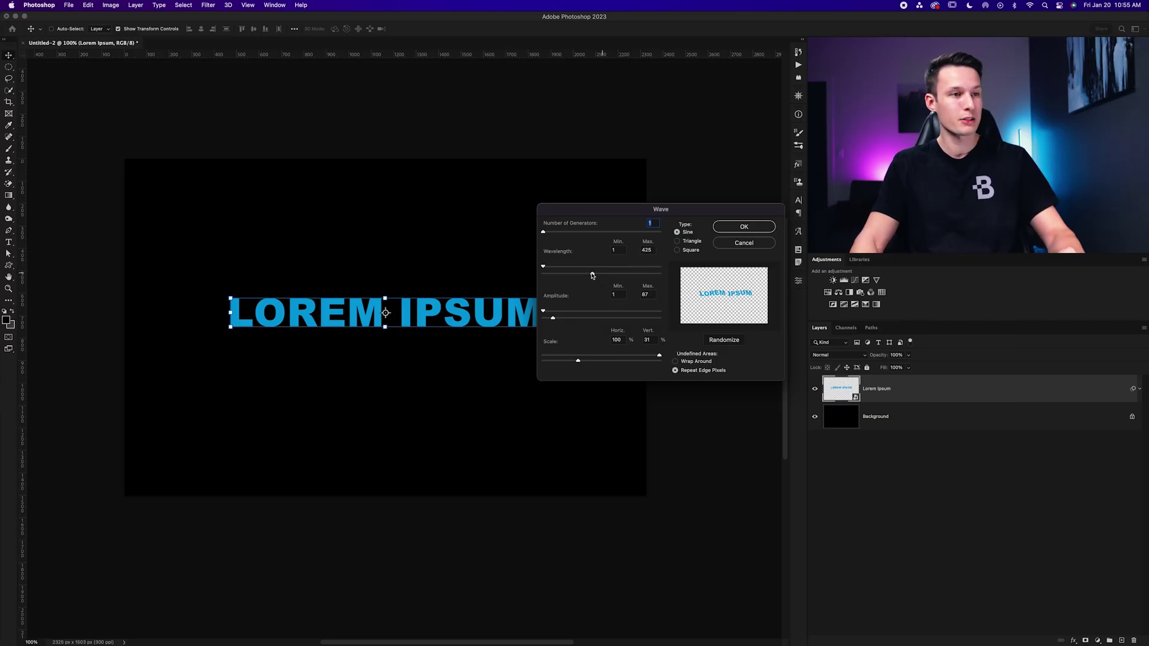
{"action": "left_click_drag", "start_coordinate": [568, 275], "coordinate": [620, 277]}
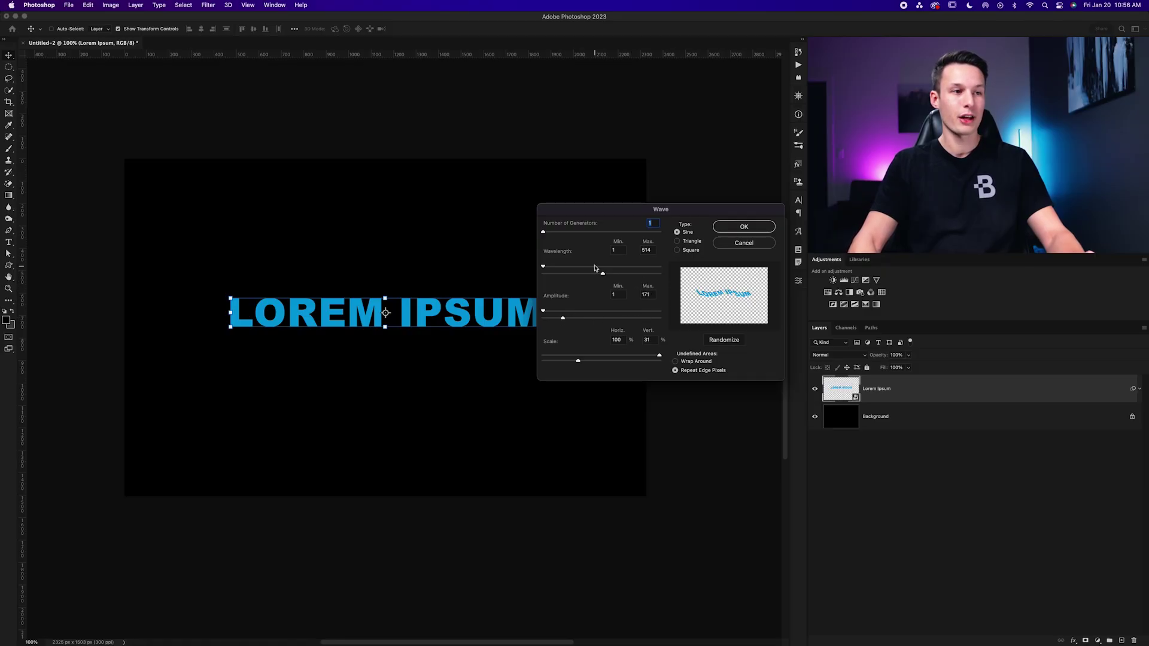
- Adjust the Wave sliders to a 156 maximum amplitude and 45% vertical scale
{"action": "left_click_drag", "start_coordinate": [566, 317], "coordinate": [594, 317]}
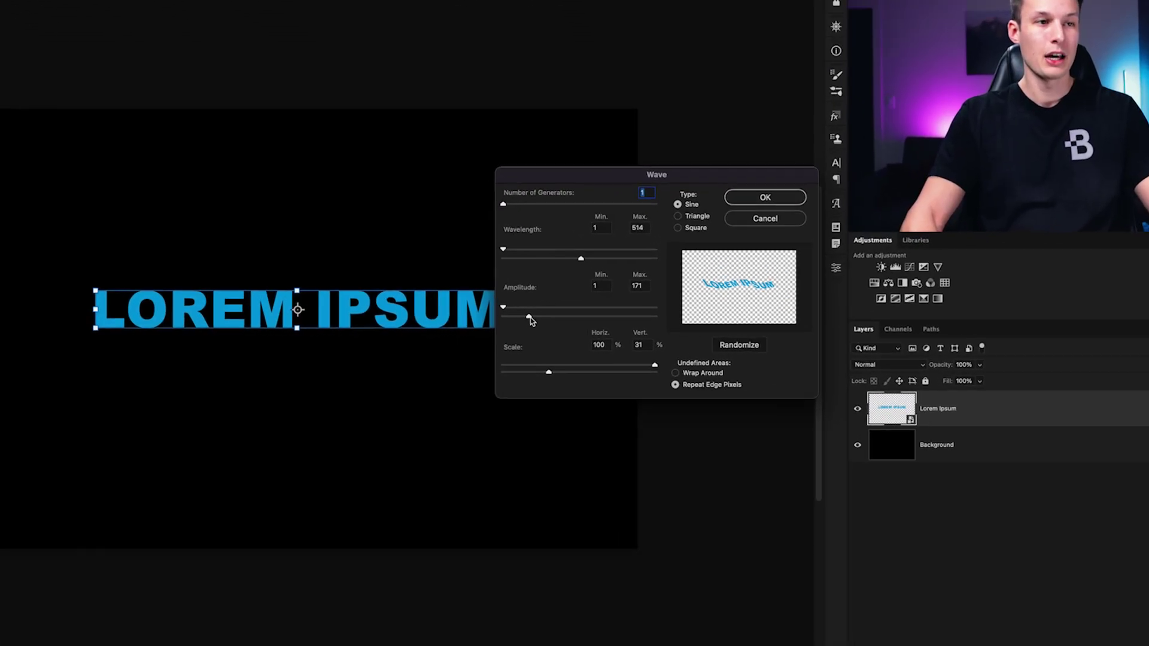
{"action": "left_click_drag", "start_coordinate": [504, 312], "coordinate": [431, 314]}
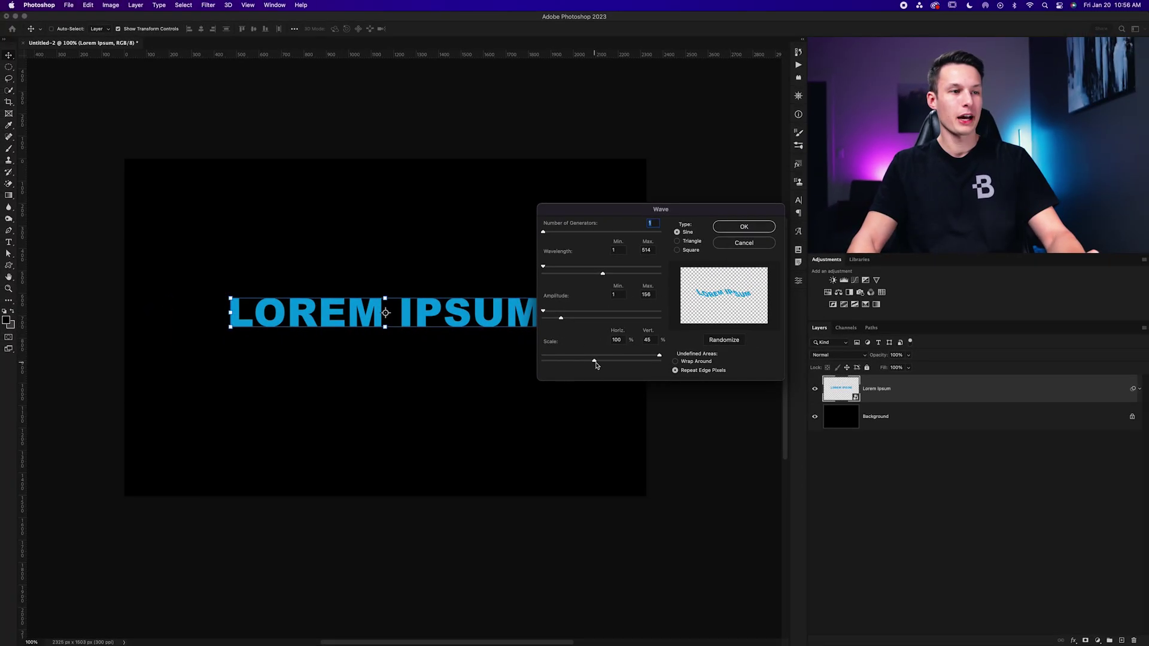
- Settle the Wave vertical scale at 48% and apply the filter to LOREM IPSUM
{"action": "left_click_drag", "start_coordinate": [596, 364], "coordinate": [655, 364]}
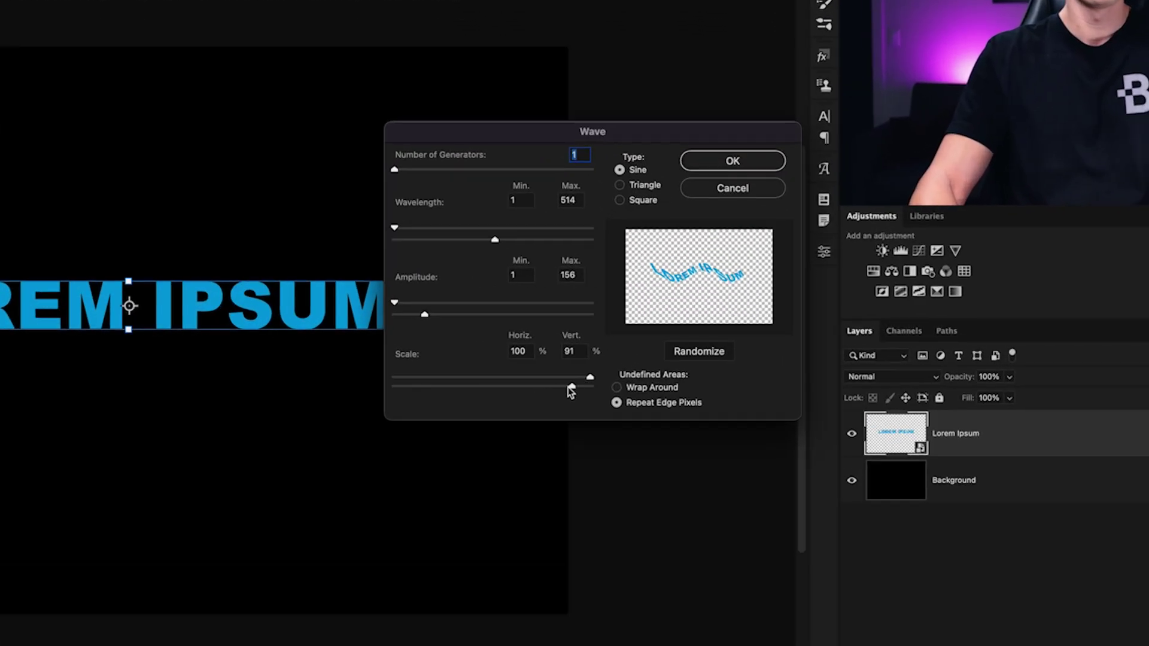
{"action": "left_click_drag", "start_coordinate": [658, 359], "coordinate": [621, 361]}
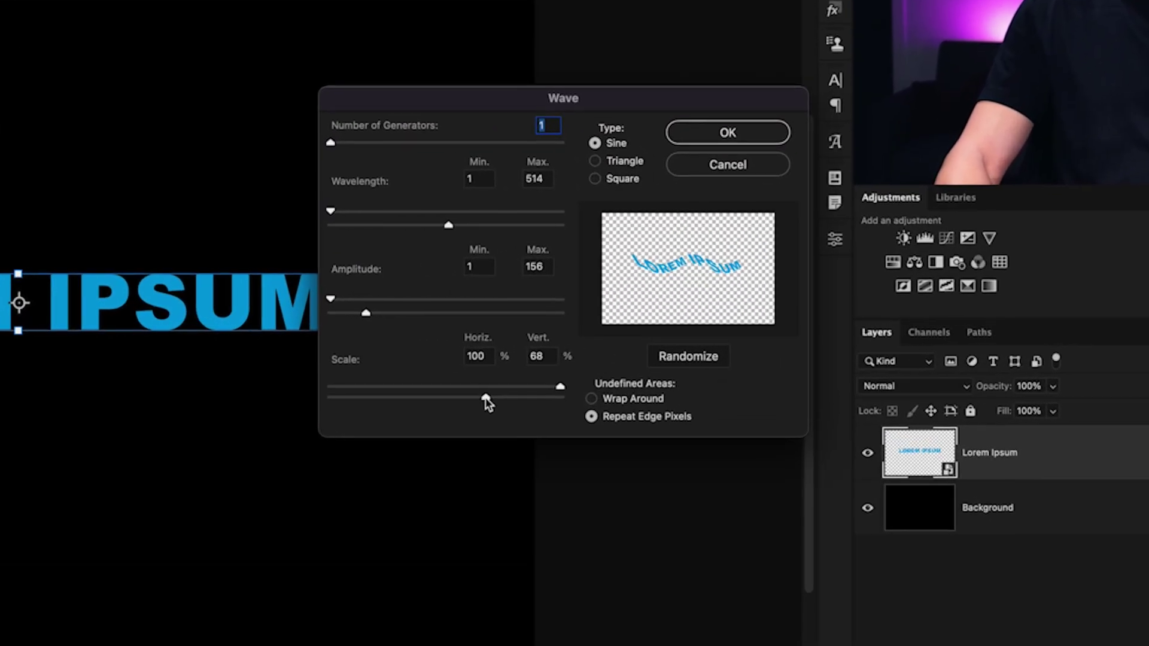
{"action": "left_click_drag", "start_coordinate": [484, 400], "coordinate": [435, 400]}
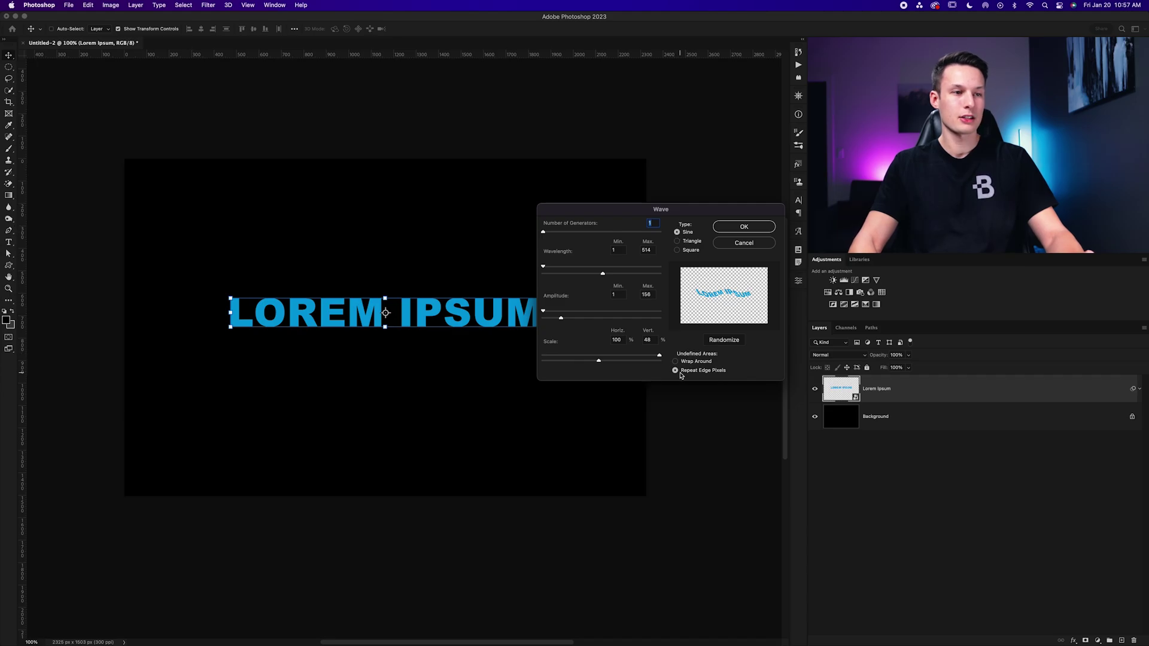
{"action": "left_click", "coordinate": [742, 228]}
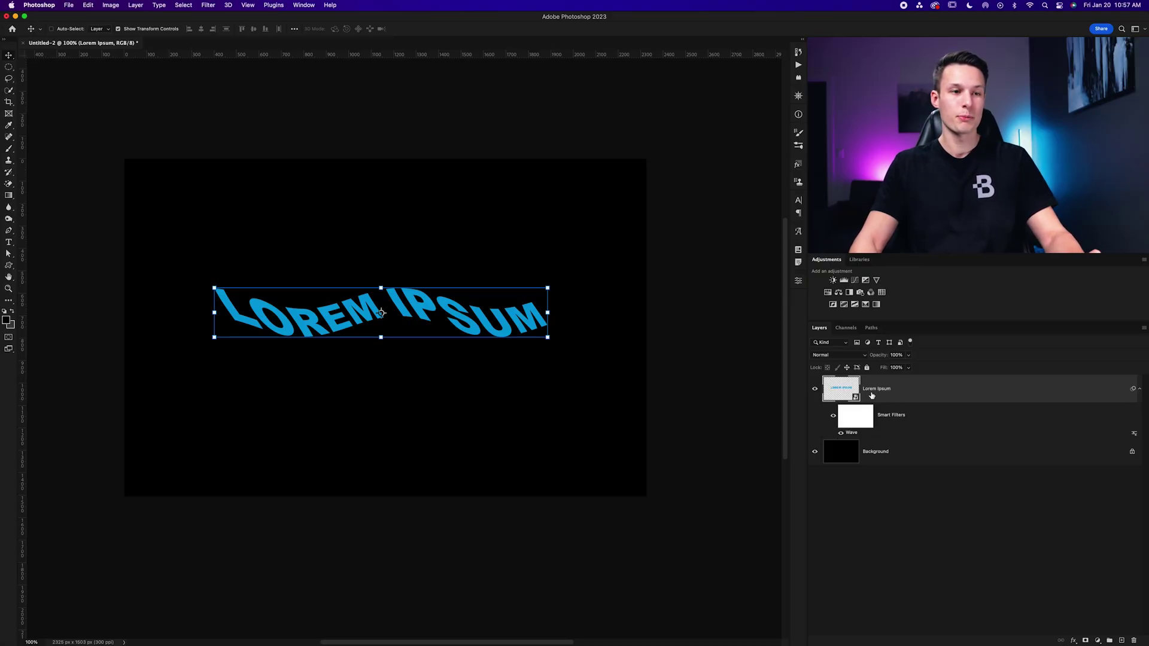
{"action": "left_click", "coordinate": [882, 528]}
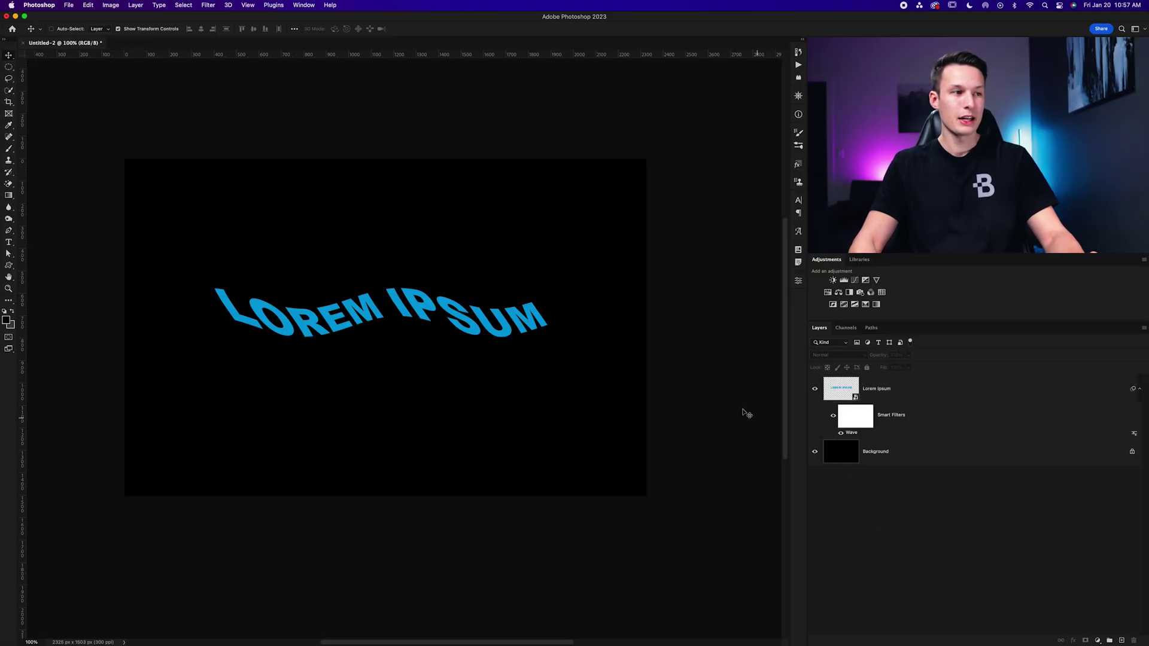
{"action": "key", "text": "t"}
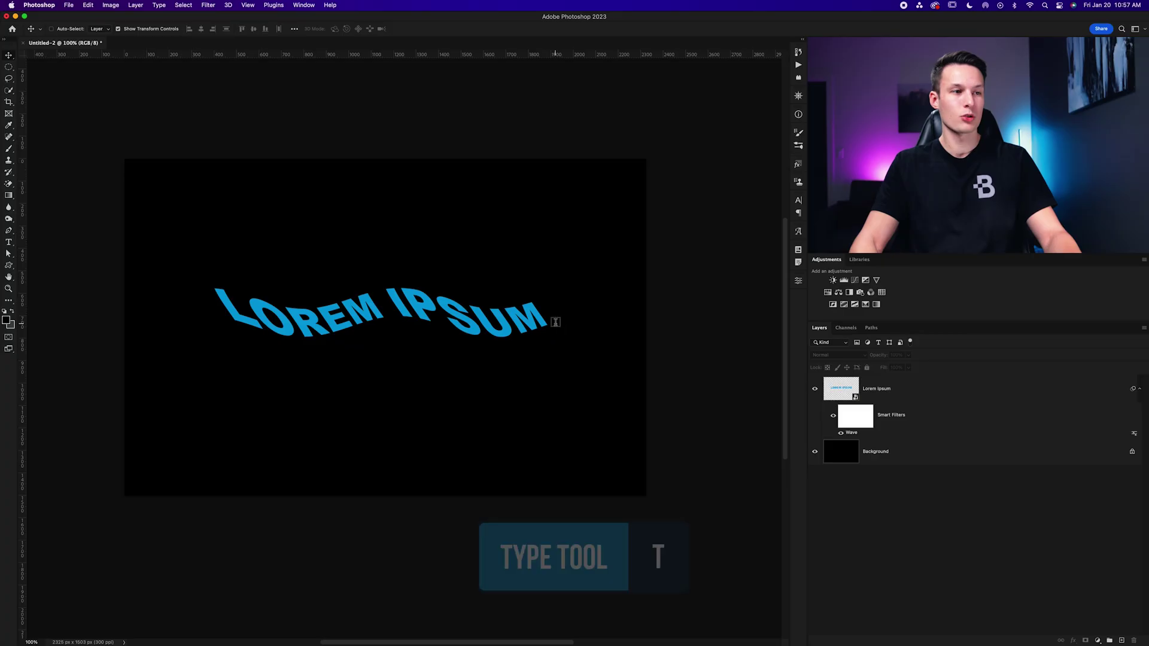
{"action": "left_click", "coordinate": [367, 310]}
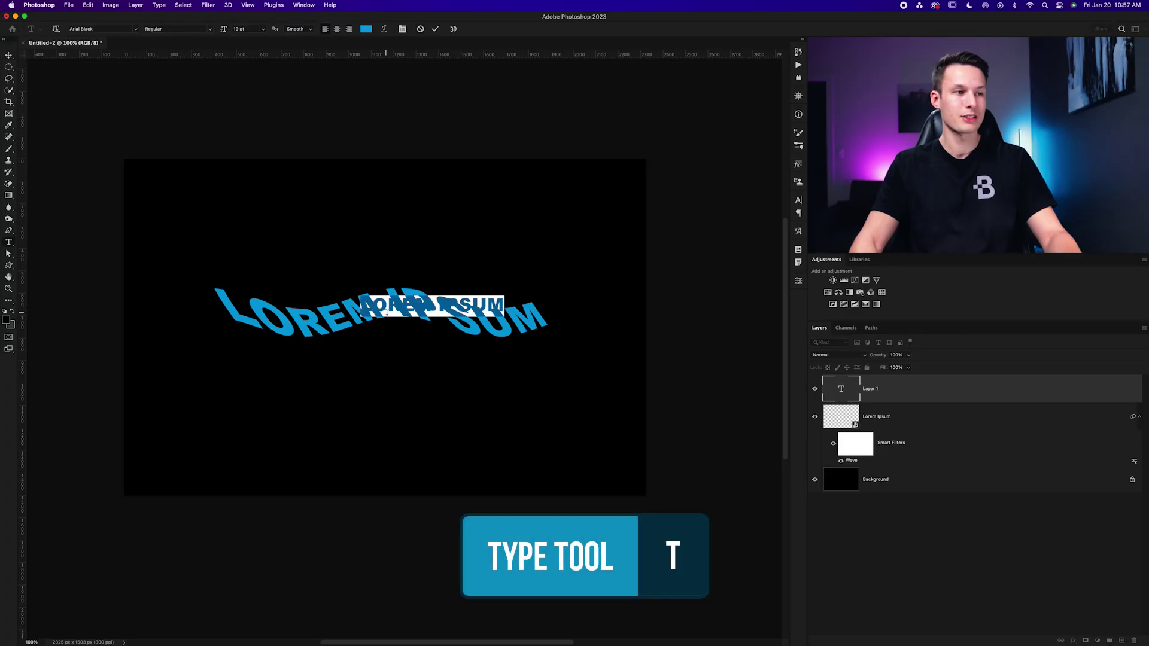
{"action": "left_click", "coordinate": [421, 29]}
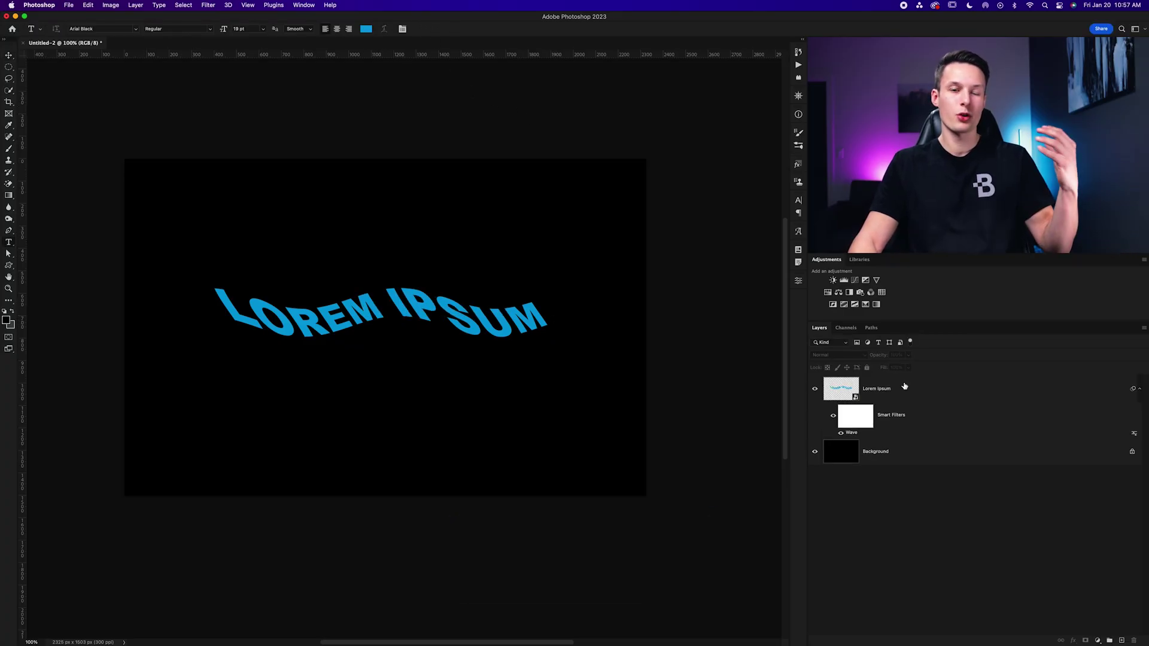
{"action": "double_click", "coordinate": [843, 390]}
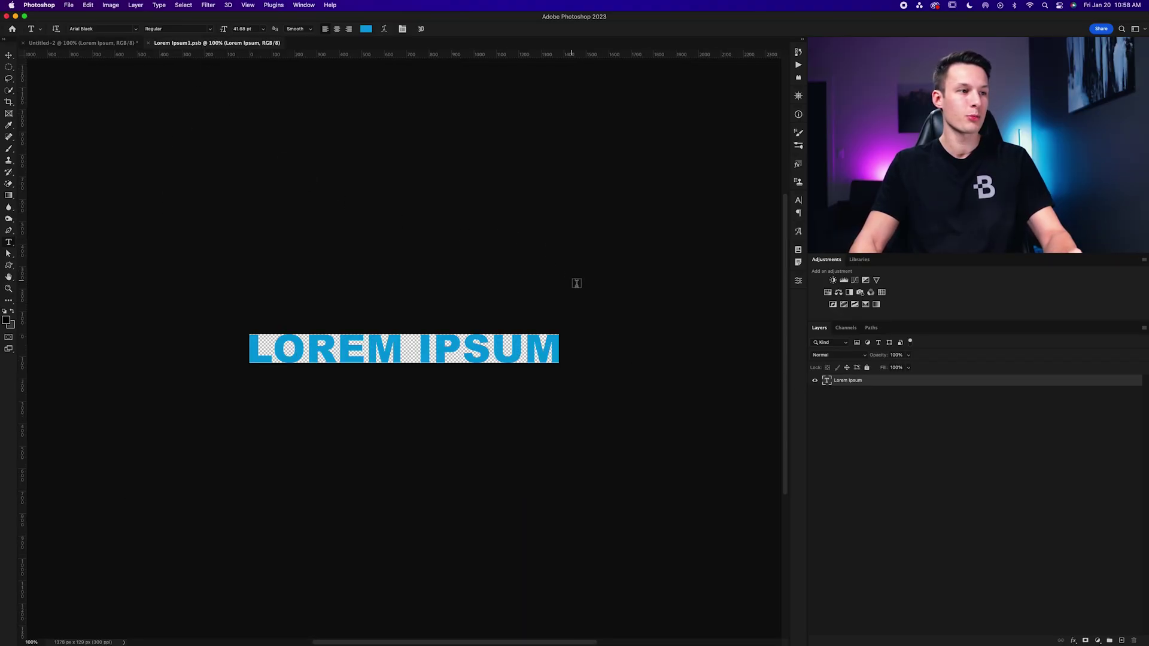
- Replace LOREM IPSUM with the text NEW TEXT in white
{"action": "left_click", "coordinate": [531, 352]}
{"action": "key", "text": "BackSpace"}
{"action": "key", "text": "BackSpace"}
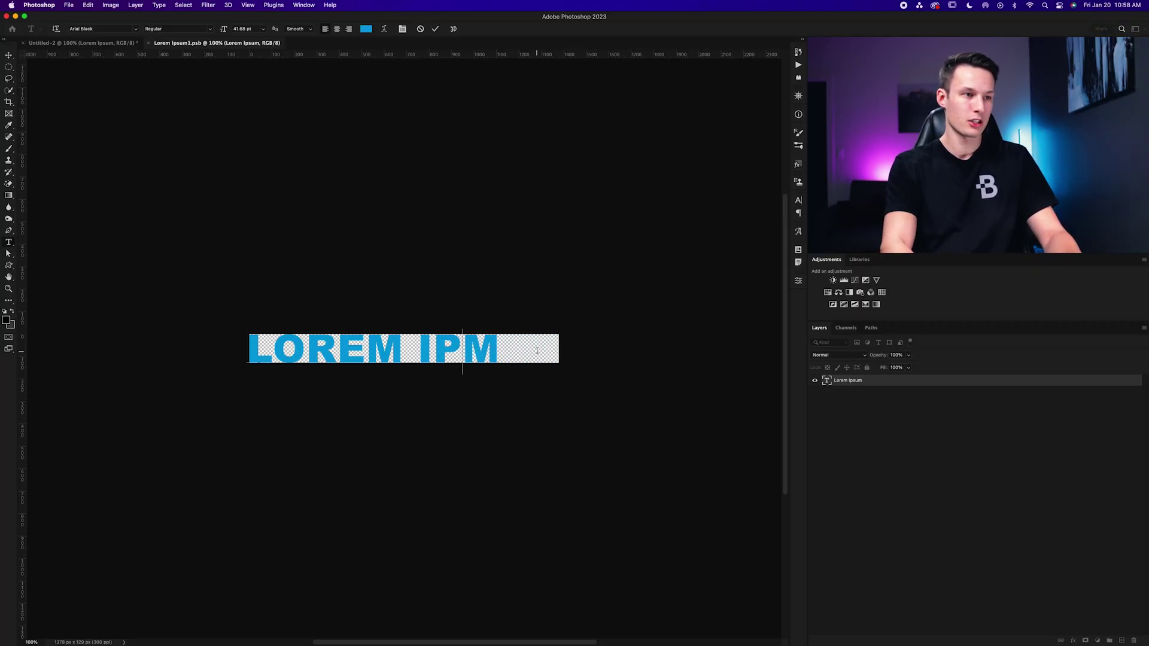
{"action": "key", "text": "super+a"}
{"action": "type", "text": "NEW TE"}
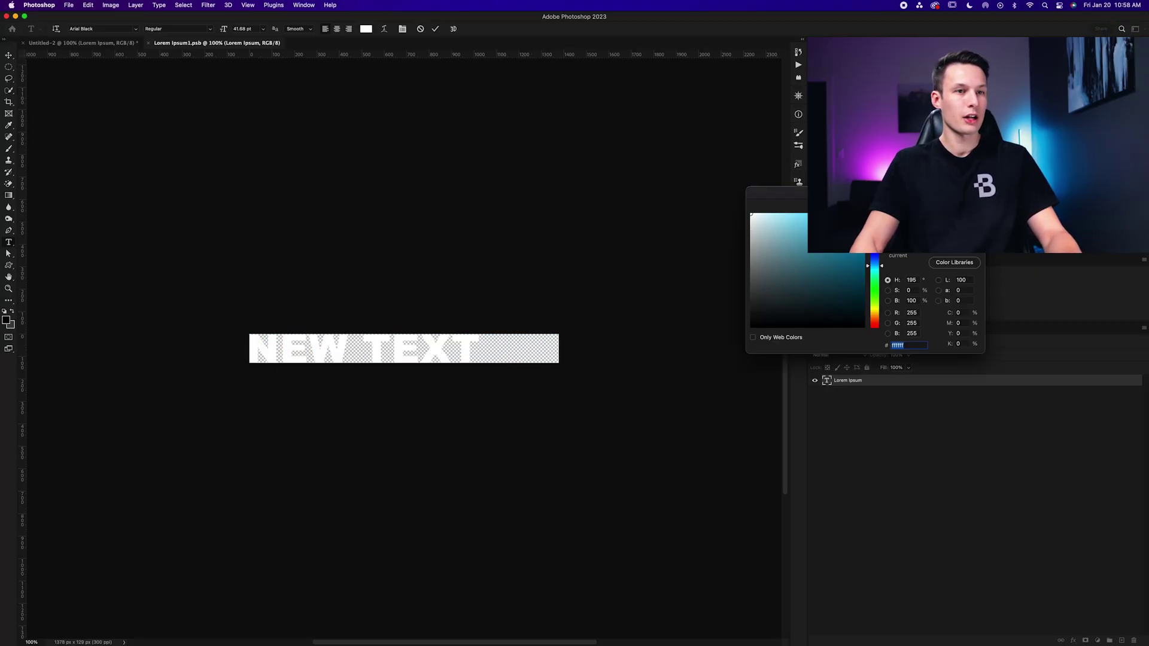
{"action": "key", "text": "Return"}
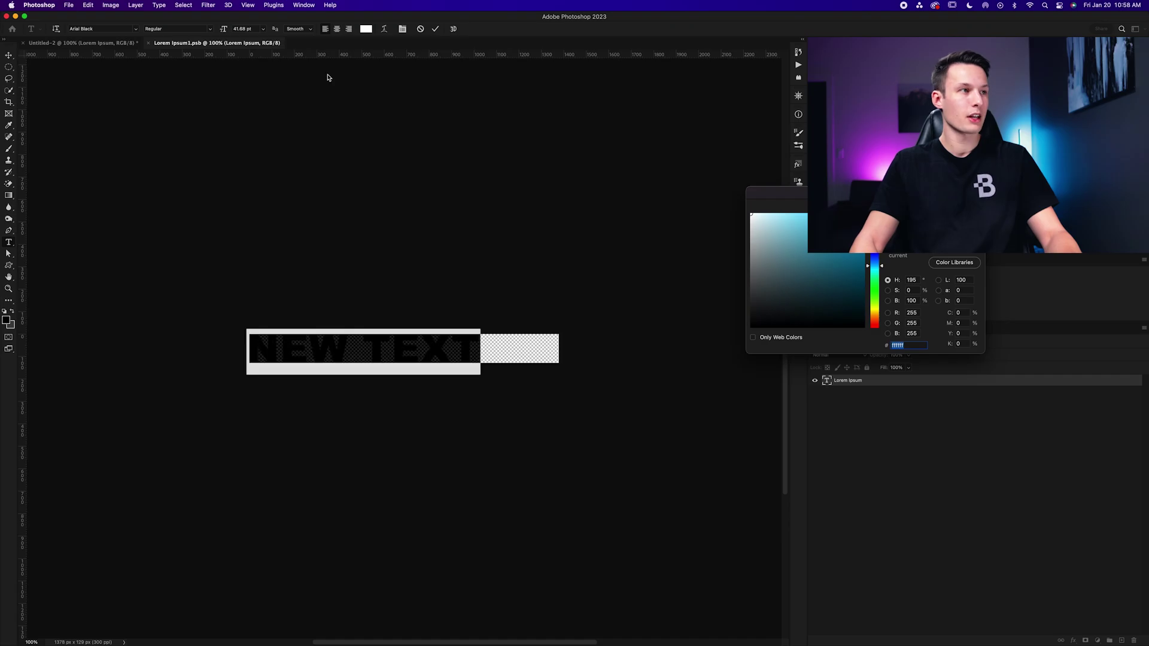
- Keep Arial Black as the font and commit the text edit
{"action": "left_click", "coordinate": [135, 28]}
{"action": "key", "text": "Down"}
{"action": "key", "text": "Down"}
{"action": "key", "text": "Down"}
{"action": "key", "text": "Down"}
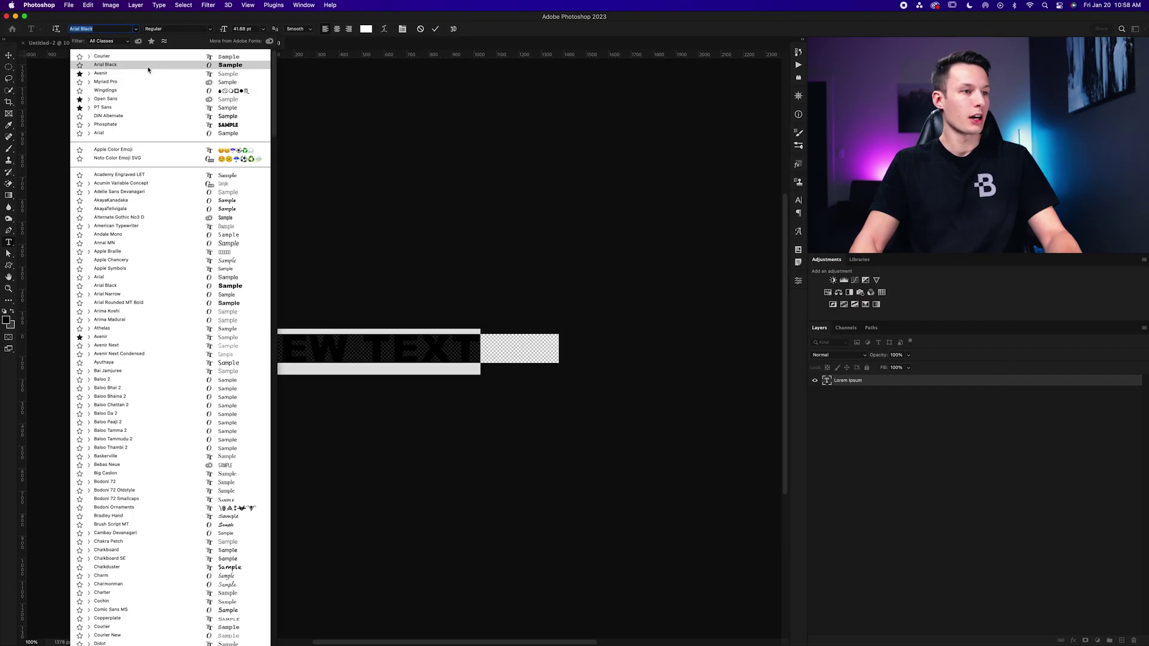
{"action": "left_click", "coordinate": [148, 66]}
{"action": "left_click", "coordinate": [436, 29]}
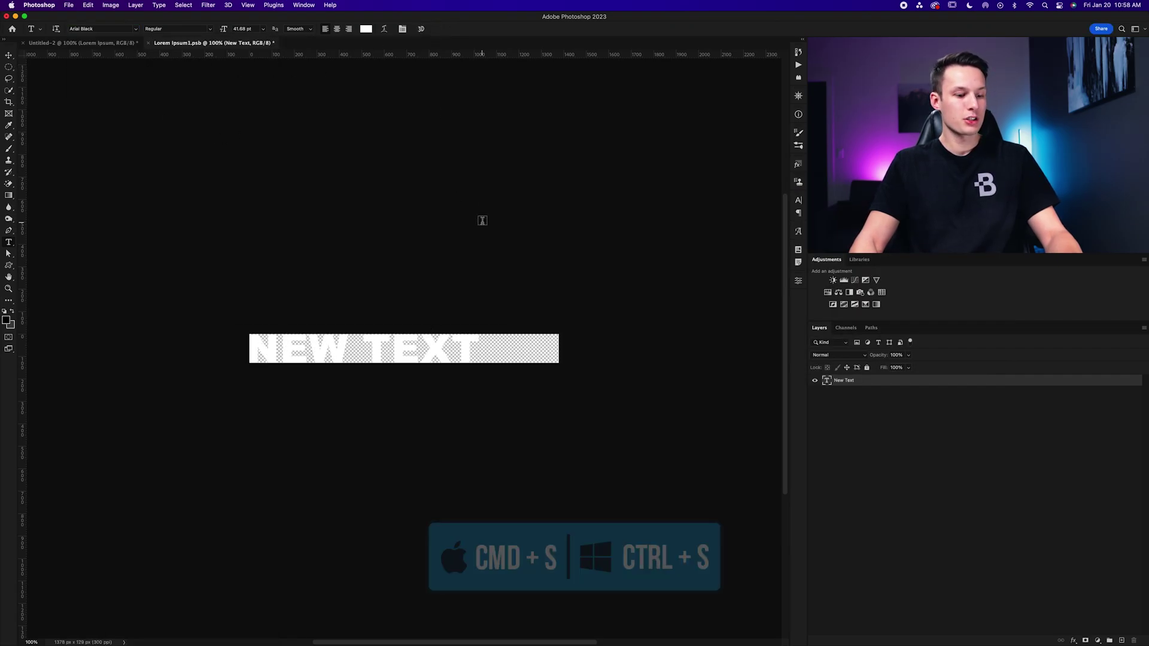
- Save the Lorem Ipsum1.psb contents and go back to the Untitled-2 document
{"action": "key", "text": "super+s"}
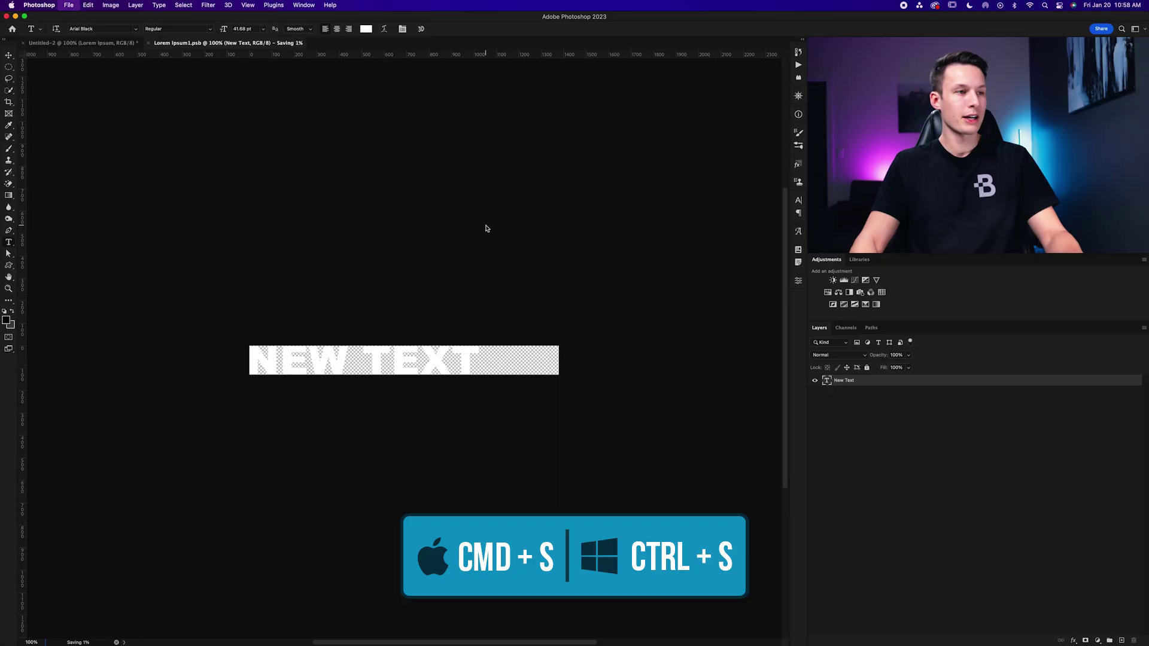
{"action": "left_click", "coordinate": [107, 43]}
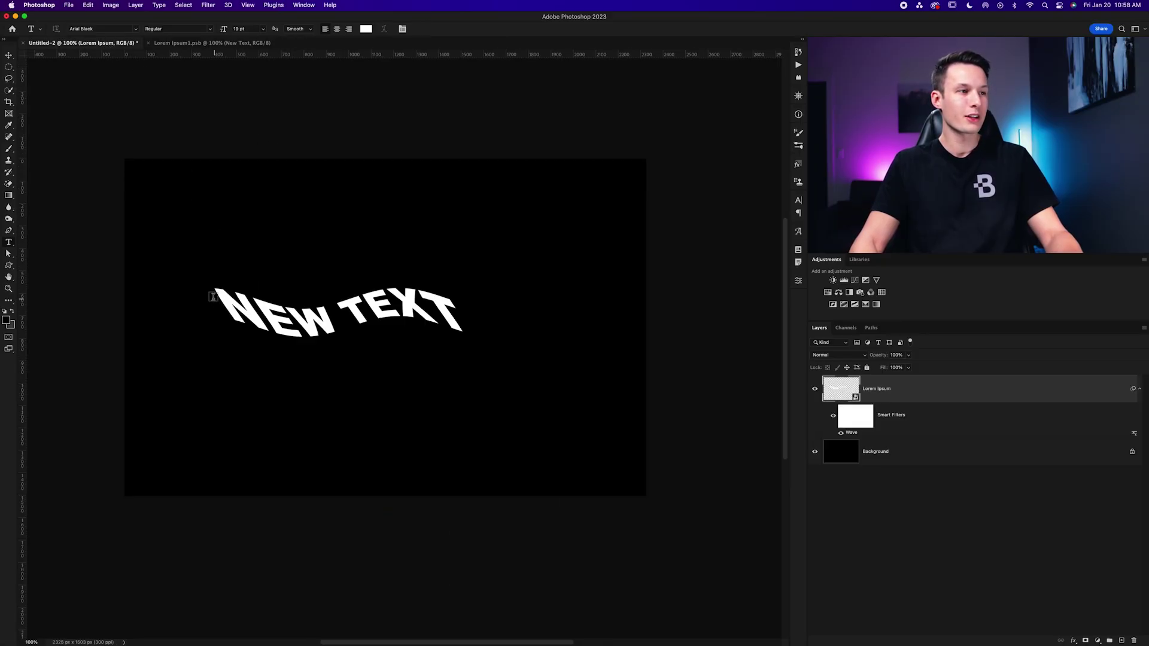